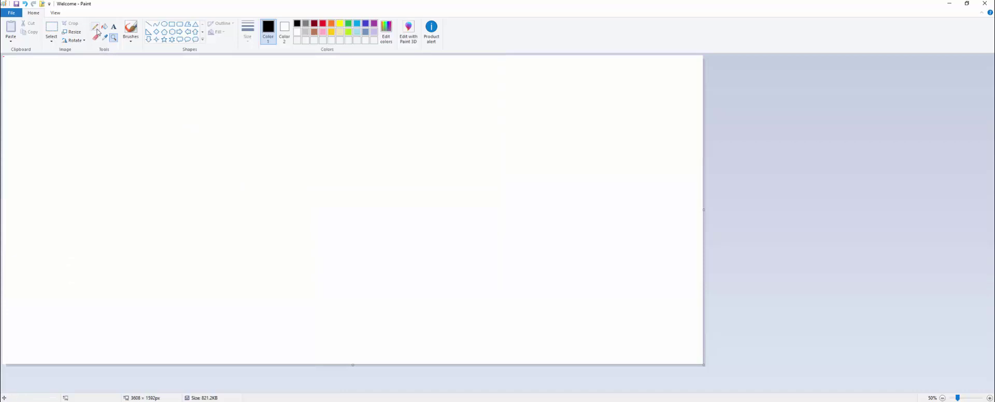
Step: Draw a thin wavy black line across the canvas with the Pencil, using the thickest size option
left_click(95, 27)
left_click(249, 32)
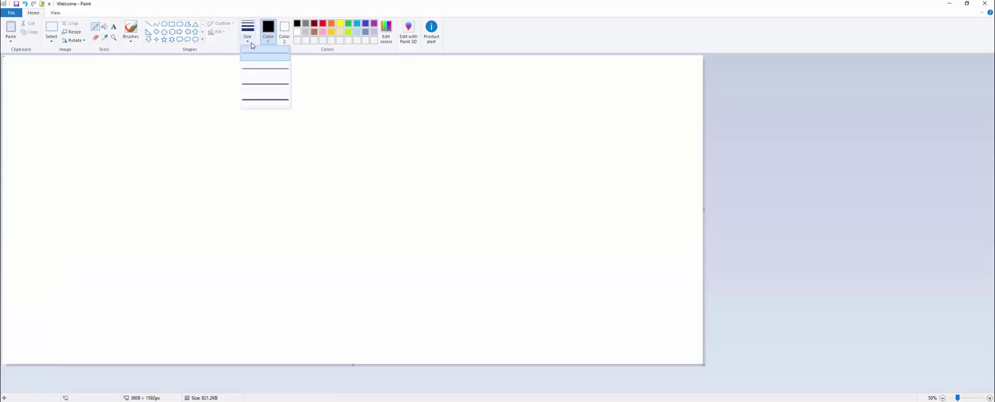
left_click(266, 101)
mouse_move(6, 195)
left_mouse_down()
mouse_move(84, 184)
mouse_move(326, 197)
mouse_move(386, 183)
mouse_move(434, 196)
mouse_move(515, 187)
mouse_move(604, 205)
left_mouse_up()
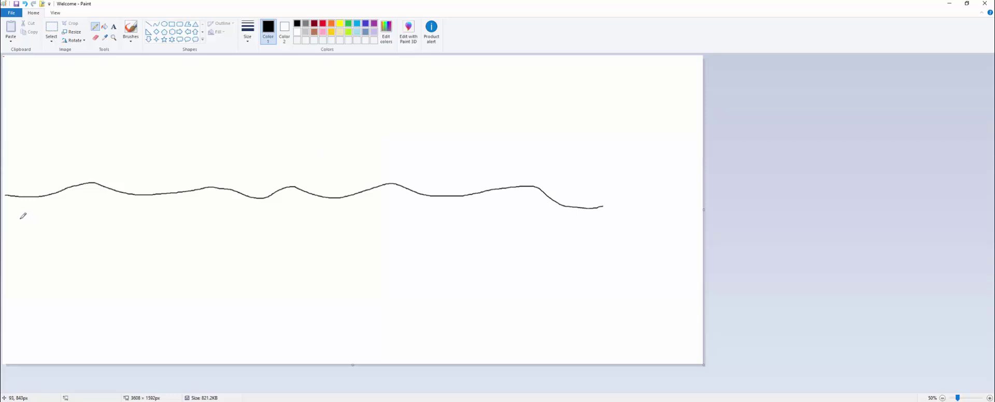
Step: Draw several curvy black pencil strokes over the canvas, varying the stroke thickness while drawing
mouse_move(21, 217)
left_mouse_down()
mouse_move(40, 216)
mouse_move(75, 241)
mouse_move(130, 234)
mouse_move(171, 253)
mouse_move(252, 247)
left_mouse_up()
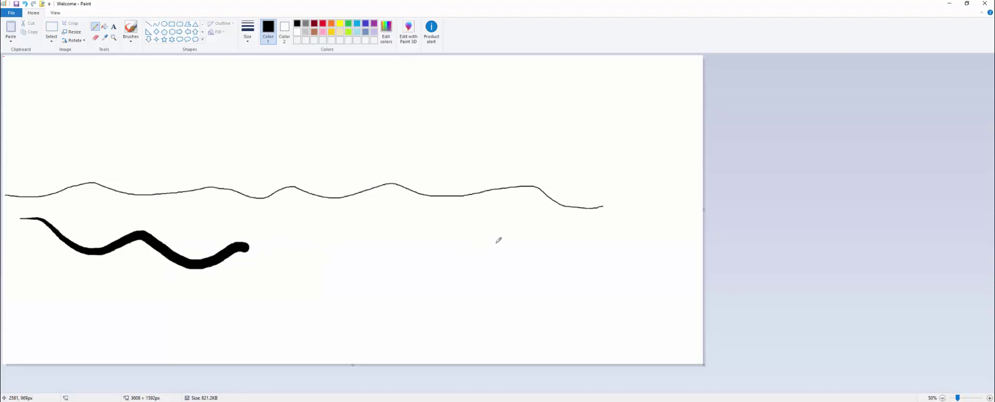
mouse_move(500, 242)
left_mouse_down()
mouse_move(475, 240)
mouse_move(437, 272)
mouse_move(389, 277)
mouse_move(362, 299)
mouse_move(317, 296)
mouse_move(257, 320)
mouse_move(177, 300)
left_mouse_up()
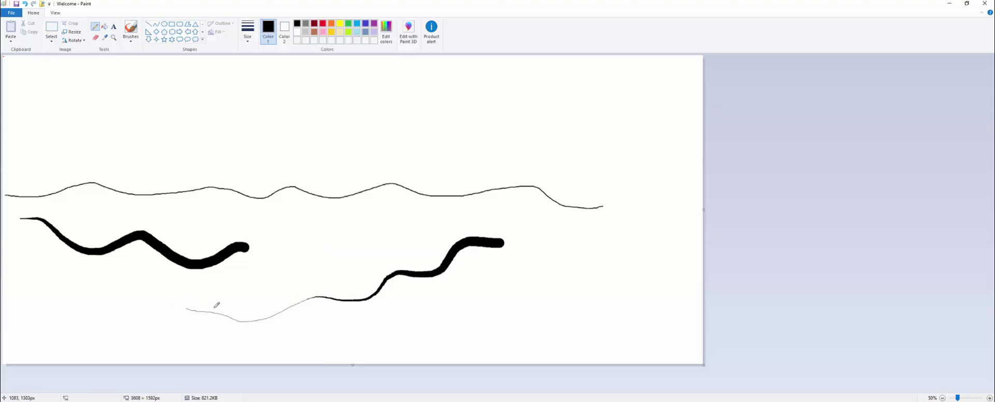
left_click_drag(359, 295, 391, 308)
mouse_move(527, 301)
left_mouse_down()
mouse_move(422, 228)
mouse_move(264, 180)
mouse_move(257, 231)
left_mouse_up()
mouse_move(292, 194)
left_mouse_down()
mouse_move(592, 218)
mouse_move(218, 218)
mouse_move(151, 199)
mouse_move(318, 329)
left_mouse_up()
mouse_move(401, 259)
left_mouse_down()
mouse_move(482, 308)
mouse_move(506, 358)
mouse_move(535, 285)
mouse_move(472, 252)
left_mouse_up()
mouse_move(545, 243)
left_mouse_down()
mouse_move(477, 117)
mouse_move(337, 129)
left_mouse_up()
Step: Undo all the practice pencil strokes to clear the canvas
key("ctrl+z")
key("ctrl+z")
key("ctrl+z")
key("ctrl+z")
key("ctrl+z")
key("ctrl+z")
key("ctrl+z")
key("ctrl+z")
key("ctrl+z")
key("ctrl+z")
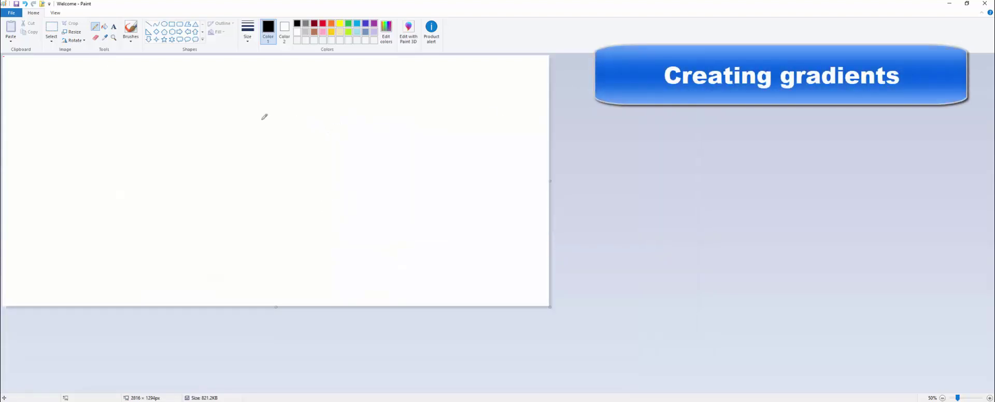
Step: Draw a straight red diagonal line from the canvas's upper-left corner to its lower-right corner
left_click(148, 24)
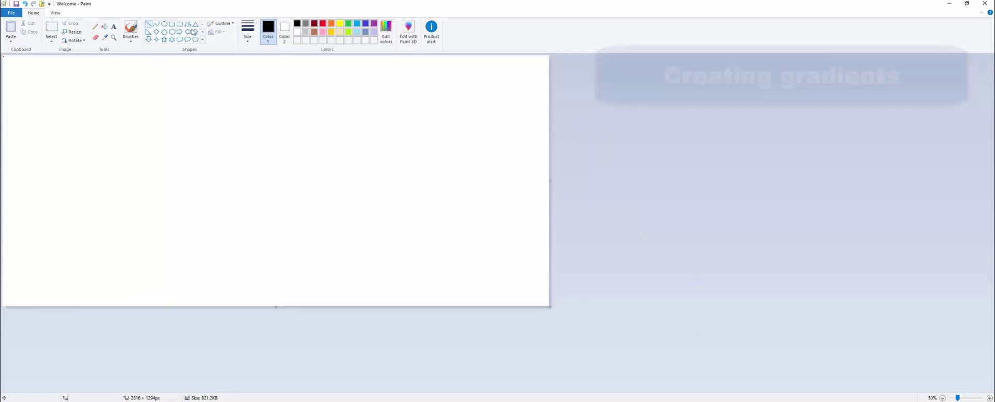
left_click(323, 24)
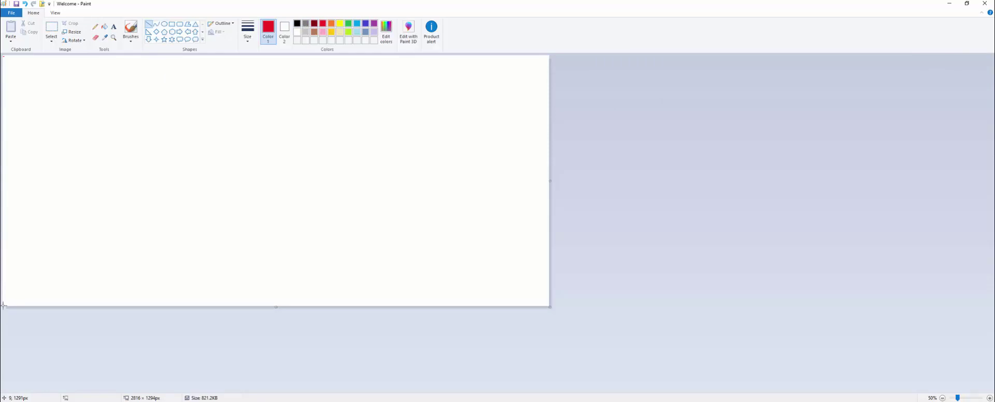
left_click_drag(4, 305, 145, 244)
left_click_drag(232, 205, 559, 46)
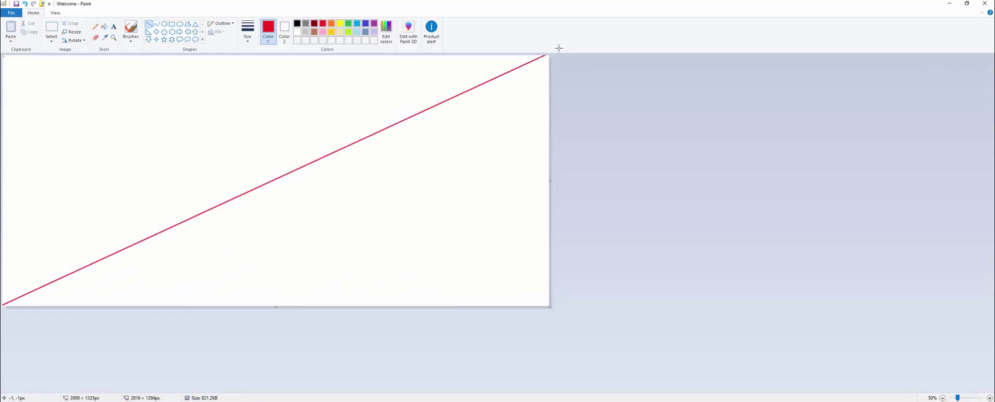
left_click(26, 4)
mouse_move(2, 56)
left_mouse_down()
mouse_move(378, 242)
mouse_move(566, 316)
left_mouse_up()
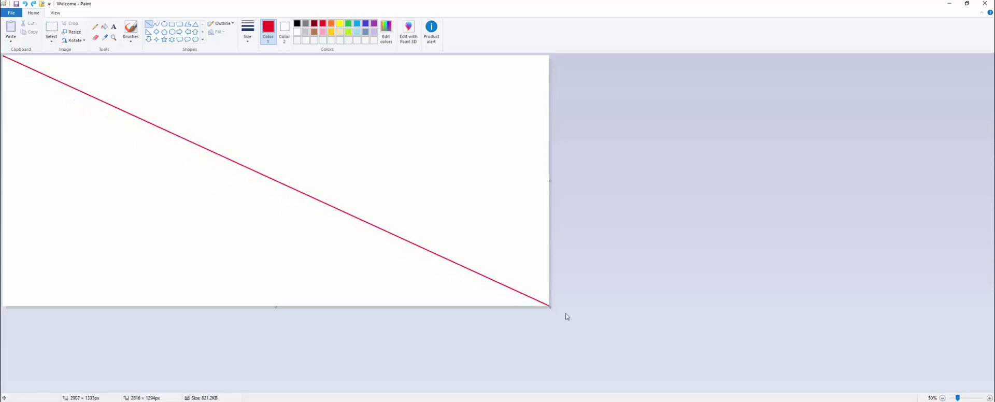
left_click(103, 28)
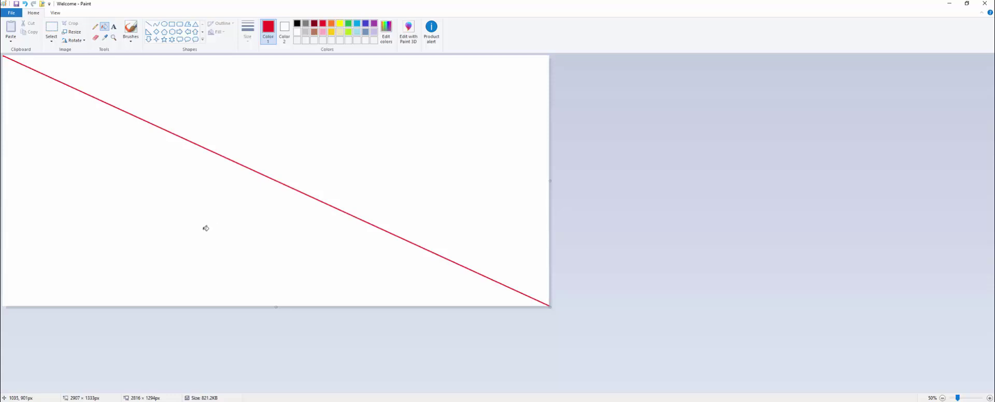
left_click(363, 150)
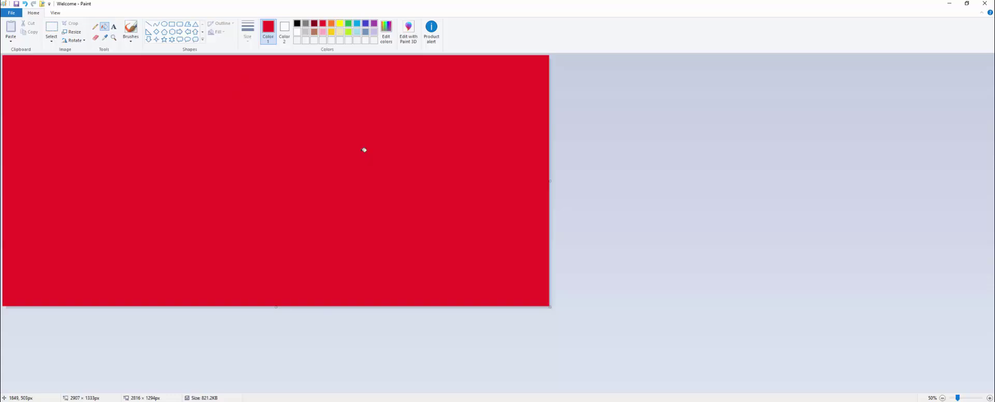
left_click(25, 4)
Step: Close the gap at the diagonal's upper-left end with the Pencil so that the red line reaches the canvas corner
left_click(114, 37)
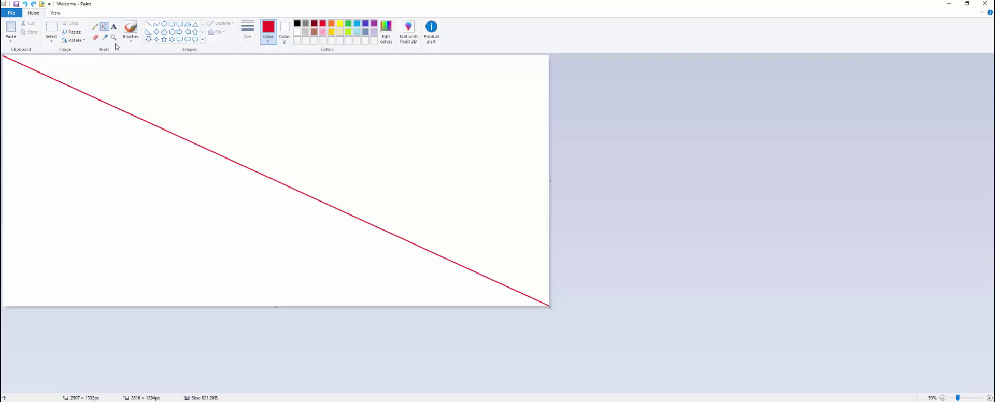
left_click(26, 64)
left_click(26, 64)
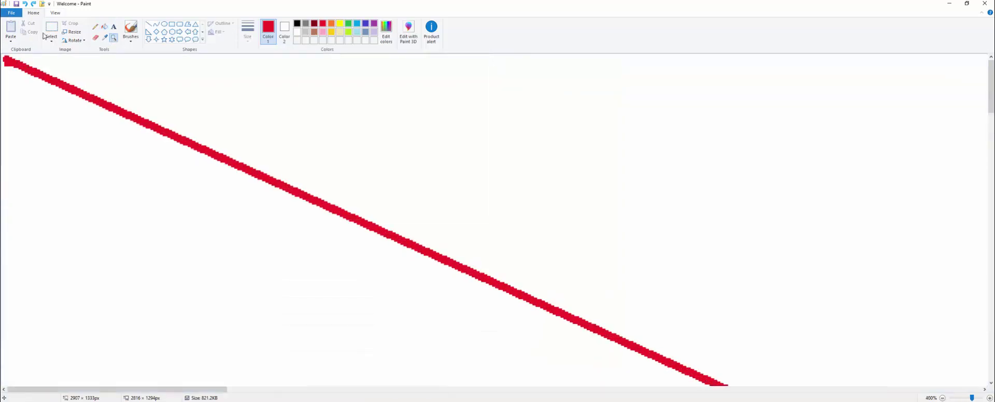
left_click(95, 26)
Step: Fill the area above the diagonal with red and the area below it with indigo
left_click(113, 37)
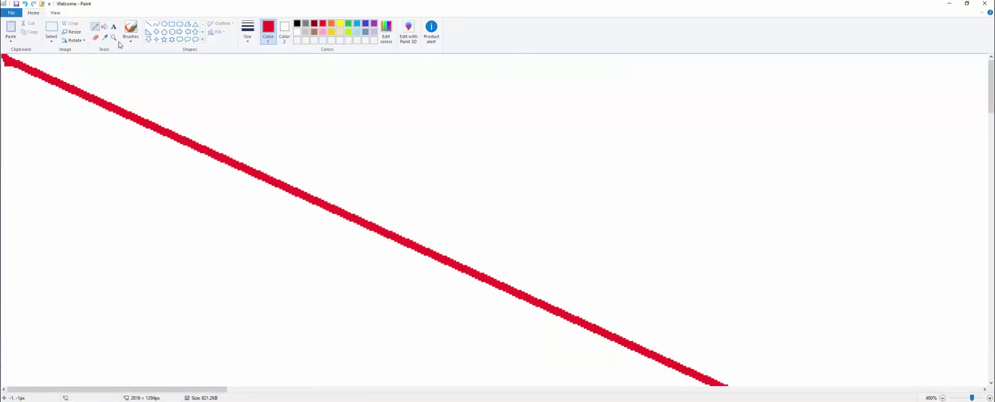
right_click(131, 84)
left_click(104, 27)
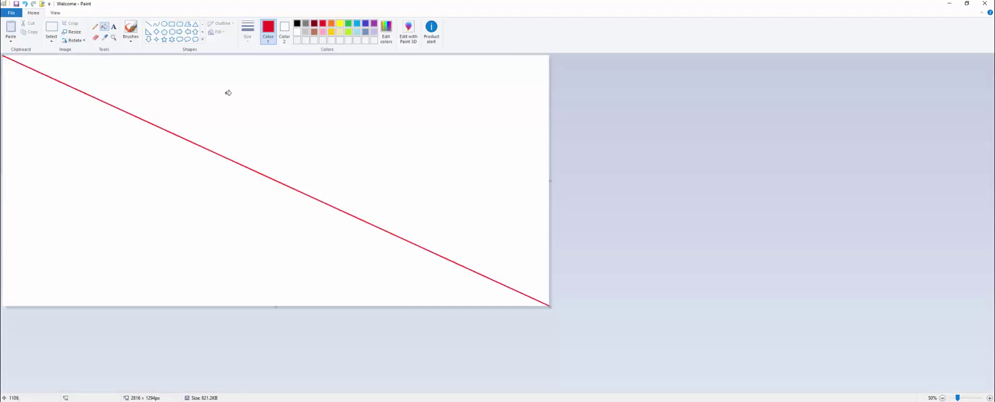
left_click(236, 100)
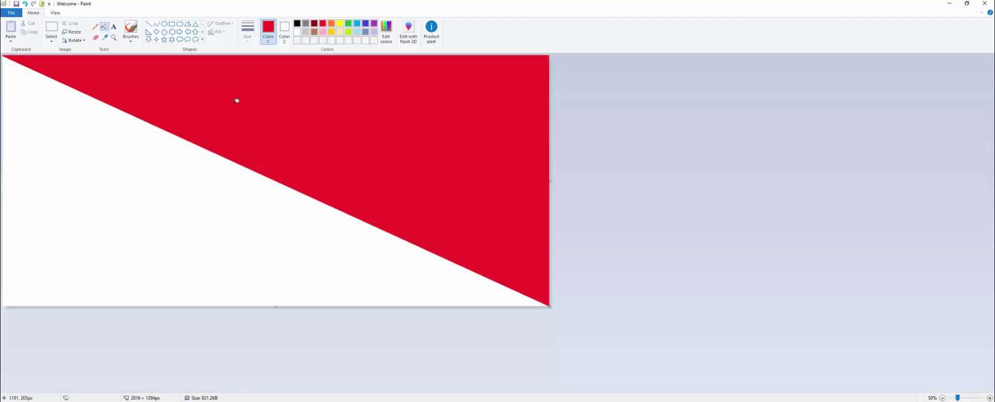
left_click(365, 23)
left_click(132, 227)
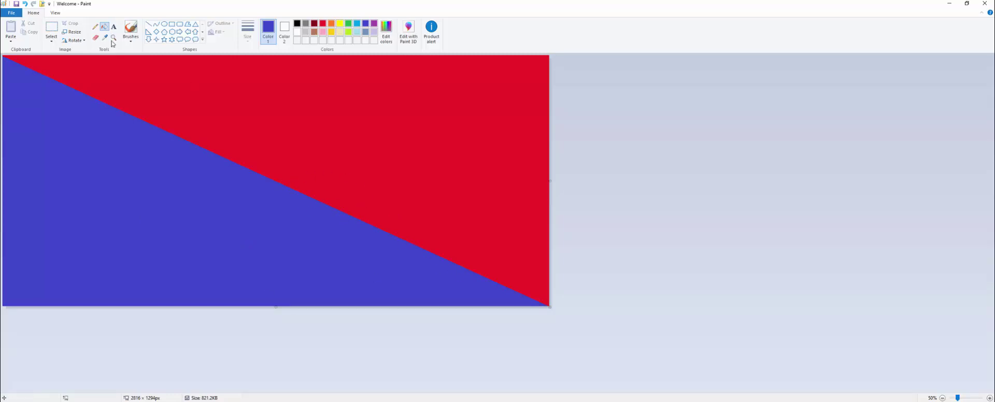
Step: Resize the image horizontally without maintaining aspect ratio, repeating until it is 1 px wide at its full height of 1294 px
left_click(71, 32)
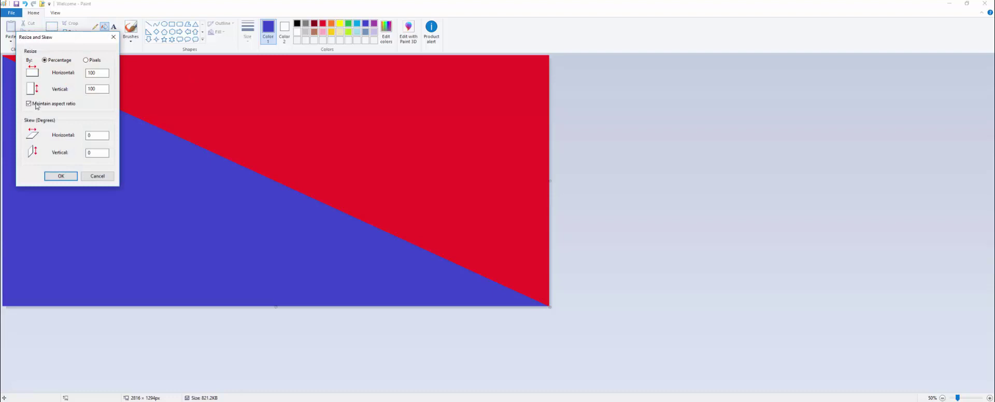
left_click(101, 74)
left_click(58, 176)
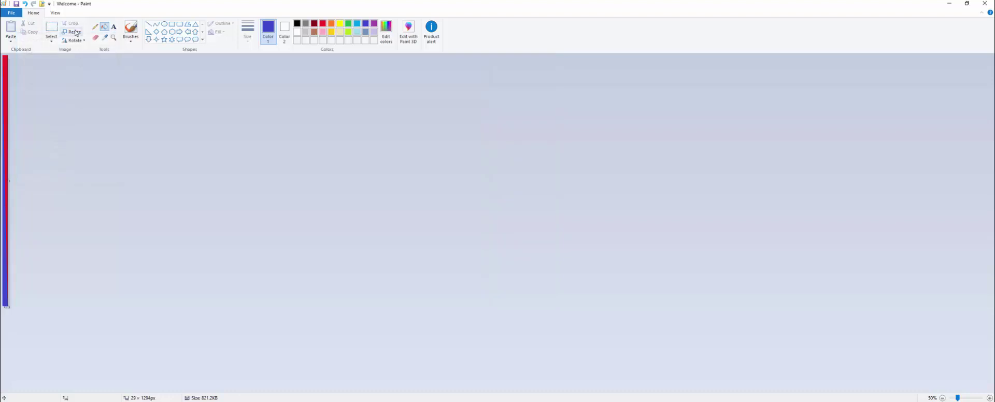
left_click(75, 33)
double_click(101, 73)
type("10")
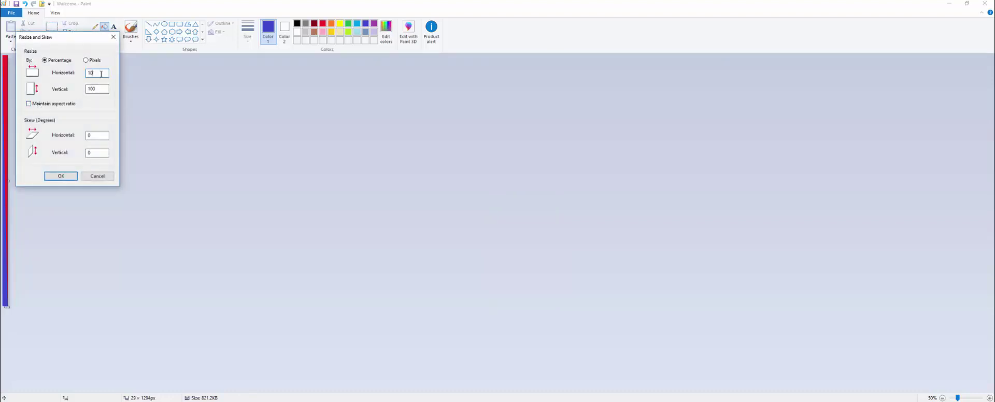
left_click(61, 176)
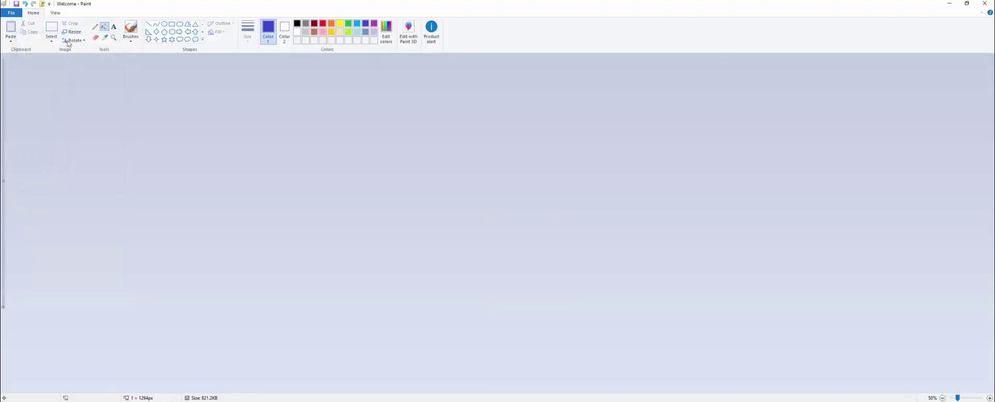
left_click(71, 32)
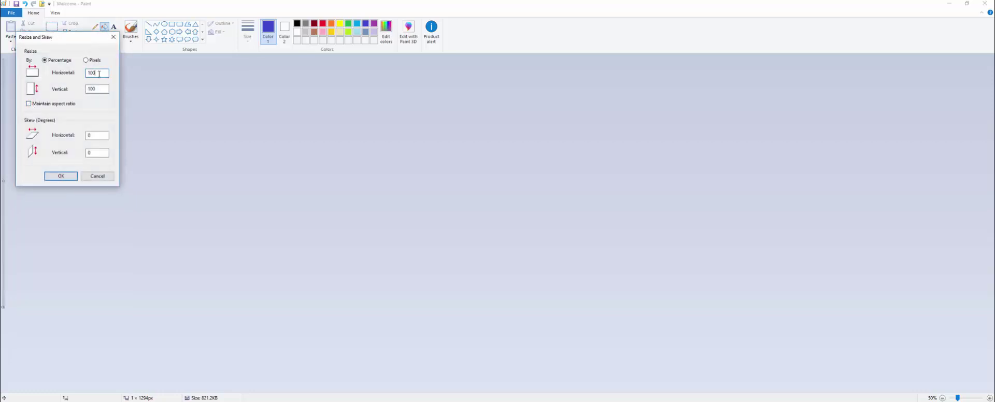
left_click(62, 176)
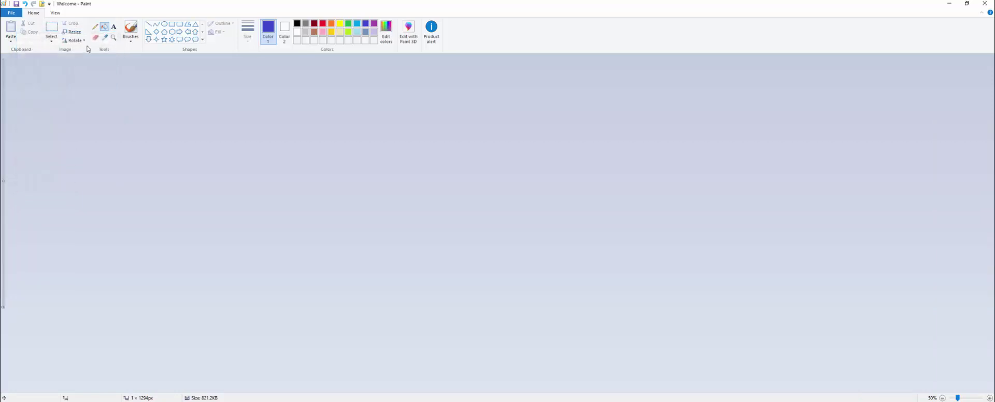
Step: Widen the canvas to about 2340 px and stretch the thin color strip on its left edge into a wider gradient band
left_click_drag(4, 182, 456, 200)
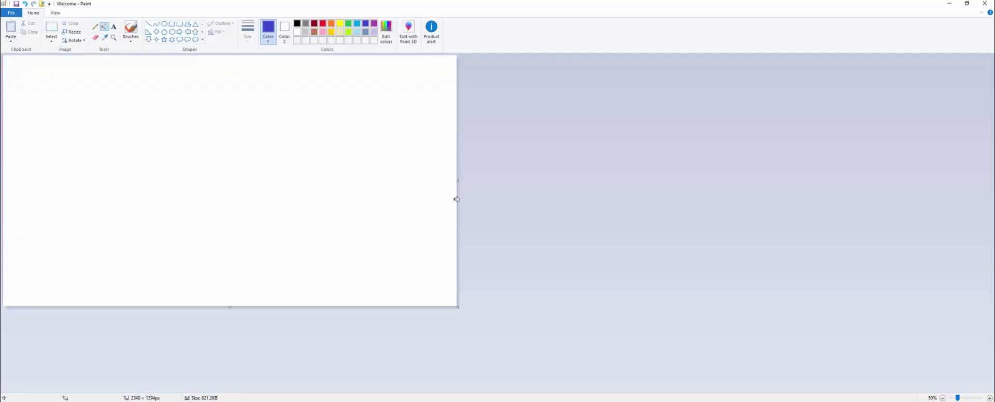
left_click(51, 29)
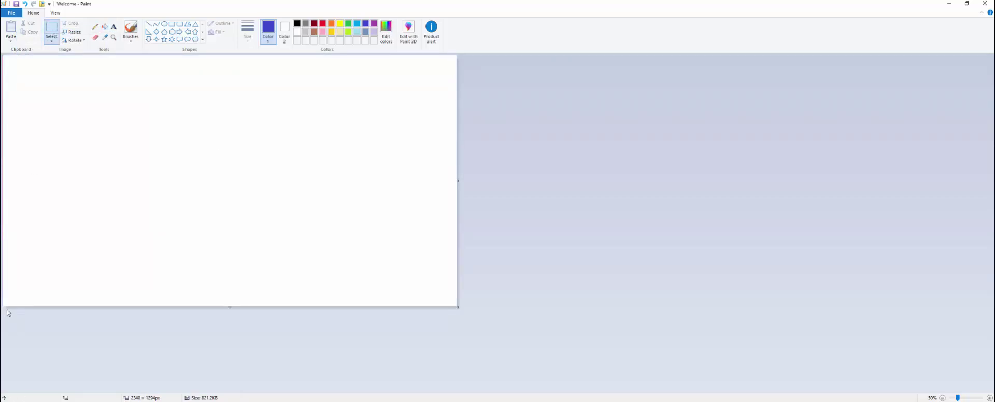
left_click_drag(2, 304, 6, 55)
mouse_move(11, 184)
left_mouse_down()
mouse_move(438, 202)
mouse_move(888, 186)
left_mouse_up()
left_click(126, 309)
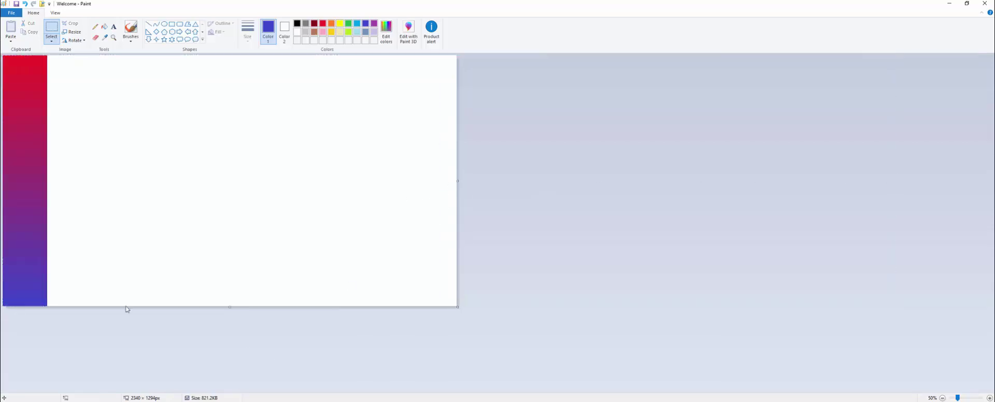
Step: Select the gradient band, stretch it to about 3708 px wide and shift it left to cover the whole canvas
left_click_drag(47, 305, 2, 54)
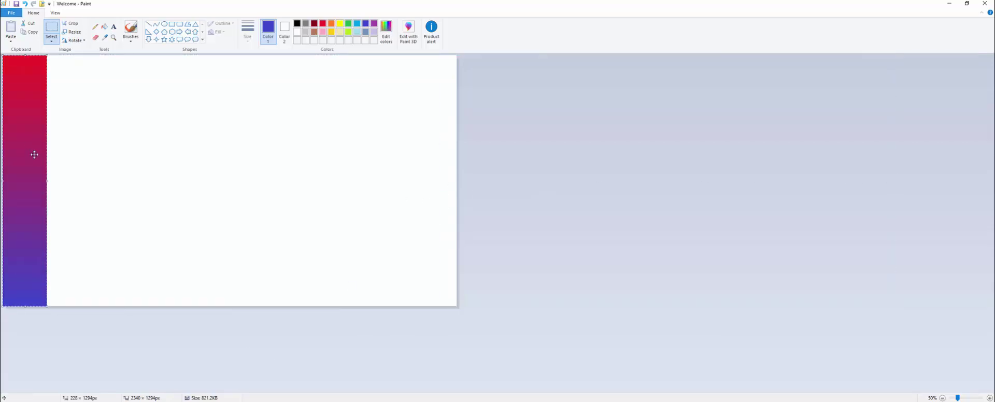
left_click_drag(49, 187, 722, 200)
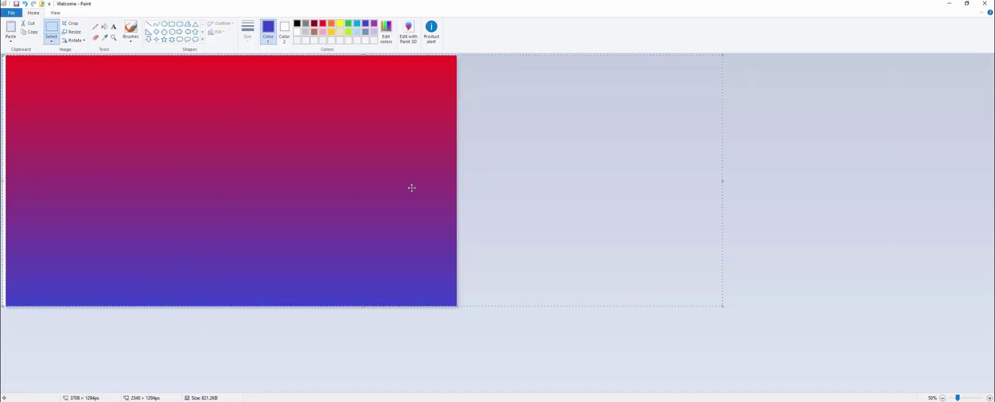
left_click_drag(216, 202, 206, 202)
left_click(282, 369)
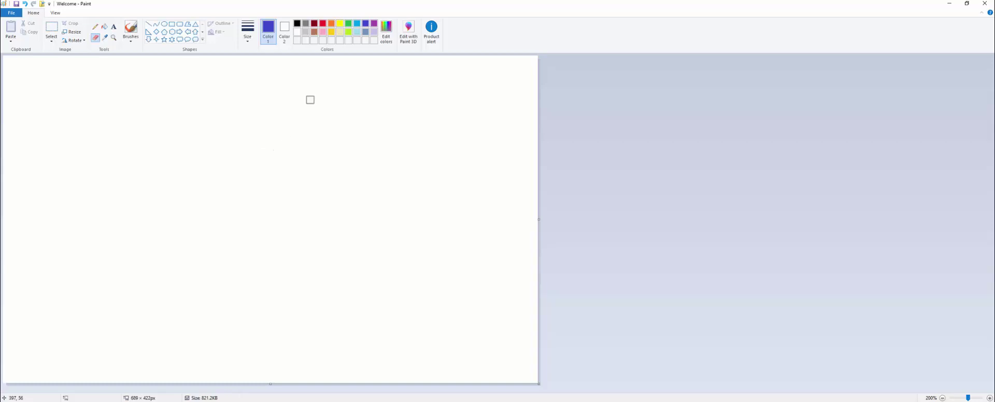
Step: Sketch a canine head with a round skull, snout, two pointed ears and an eye in light gray with the thickest Pencil size
left_click(306, 33)
left_click(95, 27)
left_click(248, 31)
left_click(264, 98)
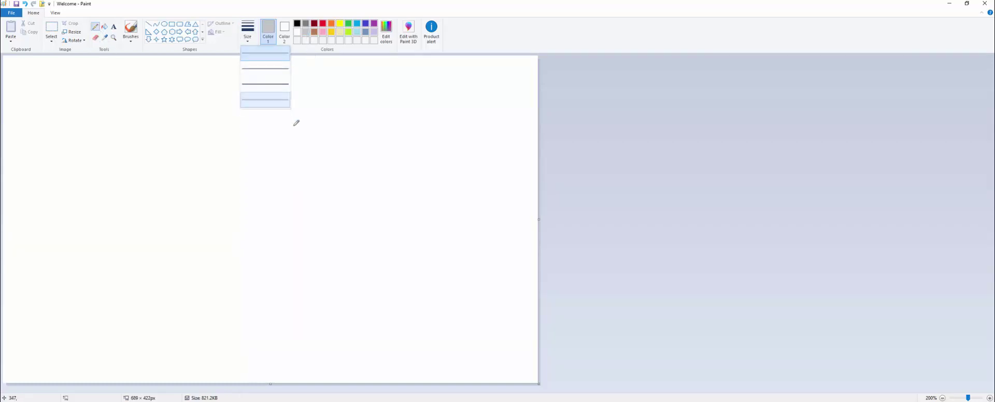
mouse_move(289, 121)
left_mouse_down()
mouse_move(268, 131)
mouse_move(262, 144)
mouse_move(310, 214)
mouse_move(361, 181)
mouse_move(323, 128)
mouse_move(258, 130)
mouse_move(250, 159)
mouse_move(200, 187)
mouse_move(227, 213)
mouse_move(280, 209)
left_mouse_up()
mouse_move(305, 133)
left_mouse_down()
mouse_move(361, 90)
mouse_move(333, 153)
left_mouse_up()
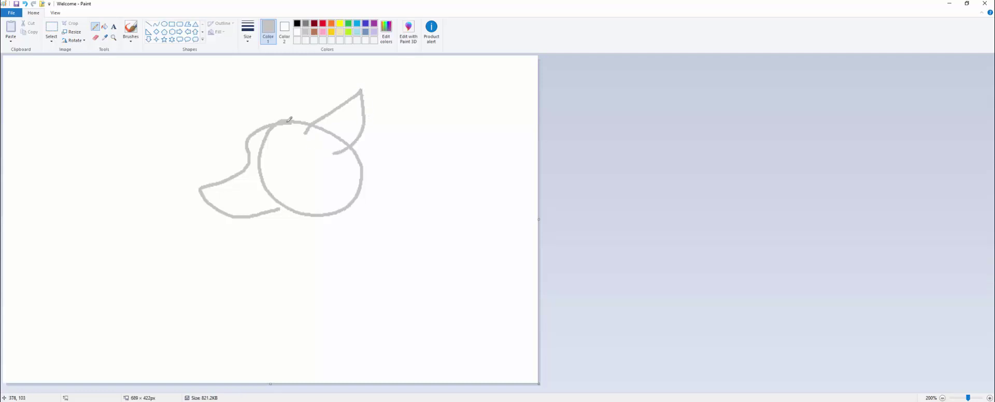
mouse_move(290, 120)
left_mouse_down()
mouse_move(236, 97)
mouse_move(242, 129)
left_mouse_up()
mouse_move(263, 161)
left_mouse_down()
mouse_move(293, 173)
mouse_move(261, 164)
left_mouse_up()
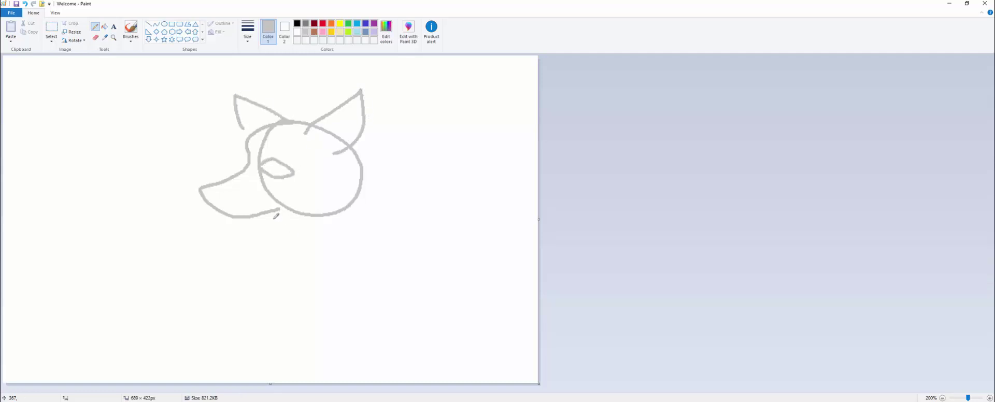
Step: Add the light gray jaw line and the front and back lines of the neck to the head sketch
left_click_drag(279, 209, 313, 218)
left_click_drag(345, 174, 266, 286)
left_click_drag(352, 149, 354, 298)
Step: Outline the forehead, snout, mouth, jaw and back ear of the canine sketch in black with the Pencil
left_click(114, 37)
left_click(311, 202)
left_click(95, 26)
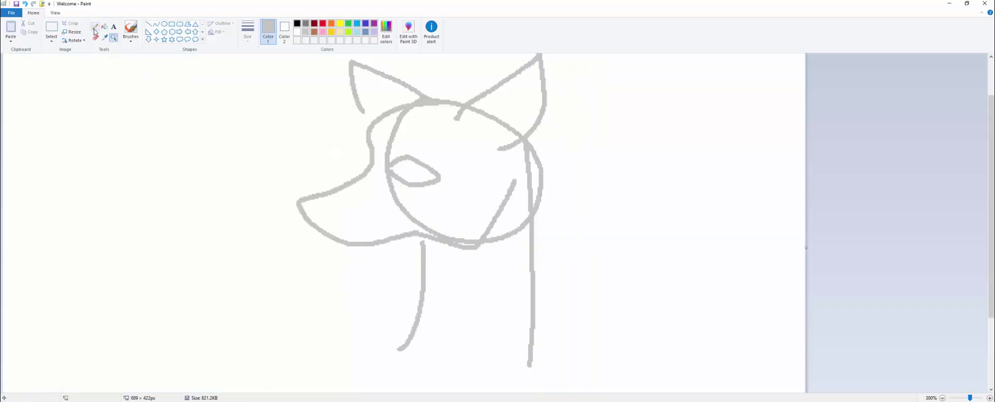
scroll(414, 182, "up", 2)
scroll(414, 182, "down", 3)
scroll(311, 59, "up", 3)
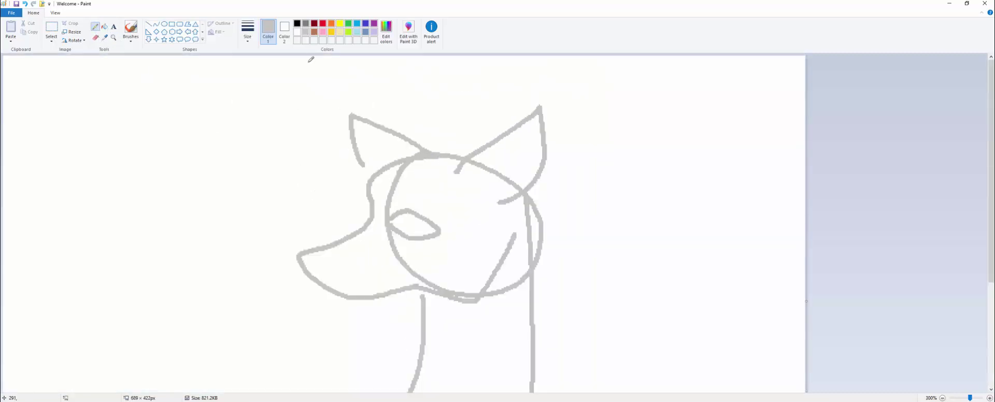
left_click(297, 24)
mouse_move(466, 155)
left_mouse_down()
mouse_move(392, 166)
mouse_move(372, 180)
mouse_move(366, 219)
mouse_move(309, 249)
mouse_move(308, 264)
mouse_move(328, 284)
mouse_move(407, 269)
left_mouse_up()
mouse_move(337, 286)
left_mouse_down()
mouse_move(372, 302)
mouse_move(492, 303)
left_mouse_up()
left_click_drag(515, 276, 491, 302)
mouse_move(461, 173)
left_mouse_down()
mouse_move(551, 112)
mouse_move(521, 210)
left_mouse_up()
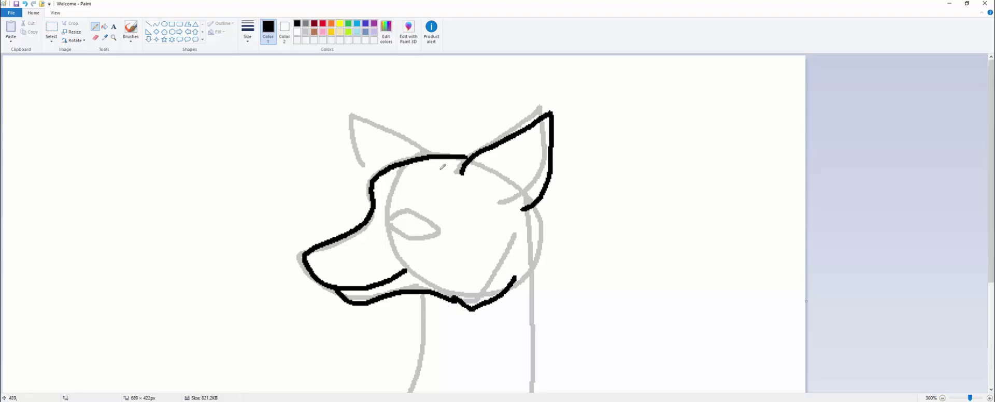
Step: Outline the front ear in black and draw the detailed eye and nose of the canine head
mouse_move(423, 151)
left_mouse_down()
mouse_move(350, 131)
mouse_move(371, 183)
left_mouse_up()
mouse_move(395, 223)
left_mouse_down()
mouse_move(408, 206)
mouse_move(438, 220)
mouse_move(400, 235)
mouse_move(393, 224)
mouse_move(417, 207)
mouse_move(427, 225)
left_mouse_up()
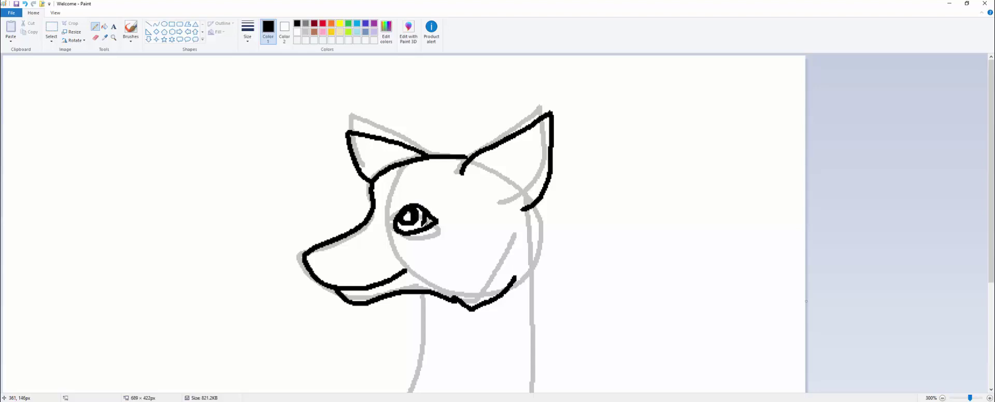
left_click_drag(330, 250, 317, 274)
Step: Outline the back and front lines of the canine's neck in black
scroll(506, 200, "down", 2)
scroll(549, 98, "up", 1)
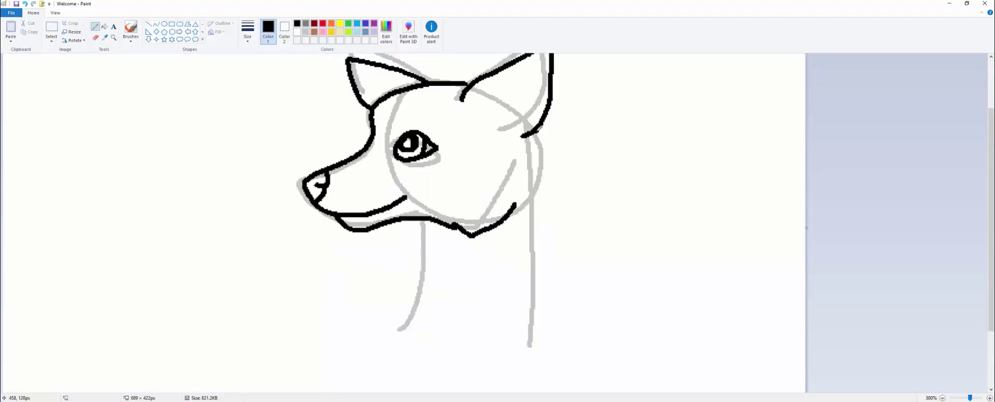
left_click_drag(535, 132, 555, 341)
left_click_drag(428, 224, 389, 318)
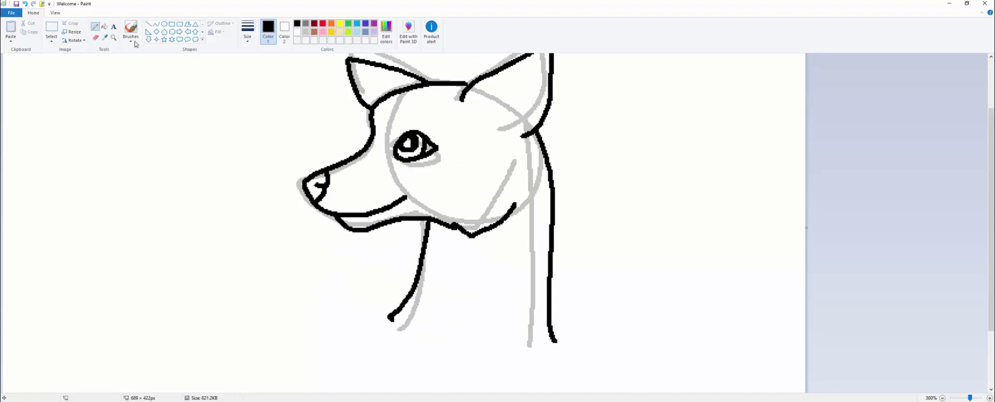
Step: Erase only the light gray sketch lines around the head and neck with the Eraser, using light gray as Color 1
left_click(113, 37)
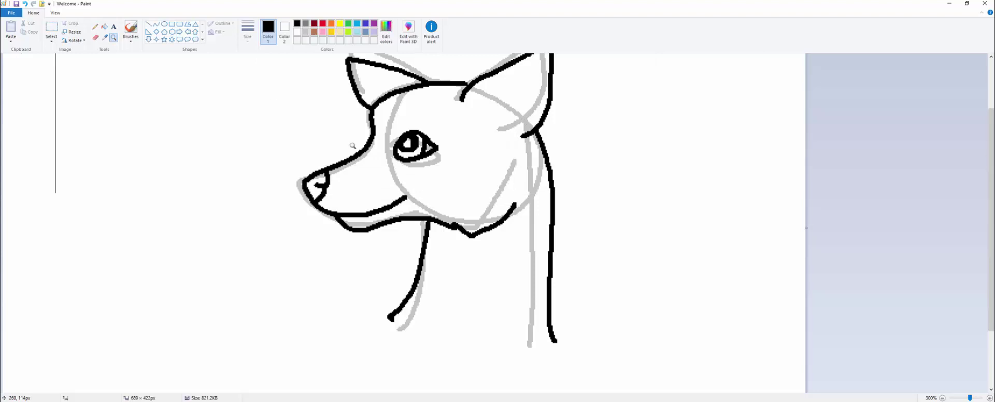
left_click(95, 37)
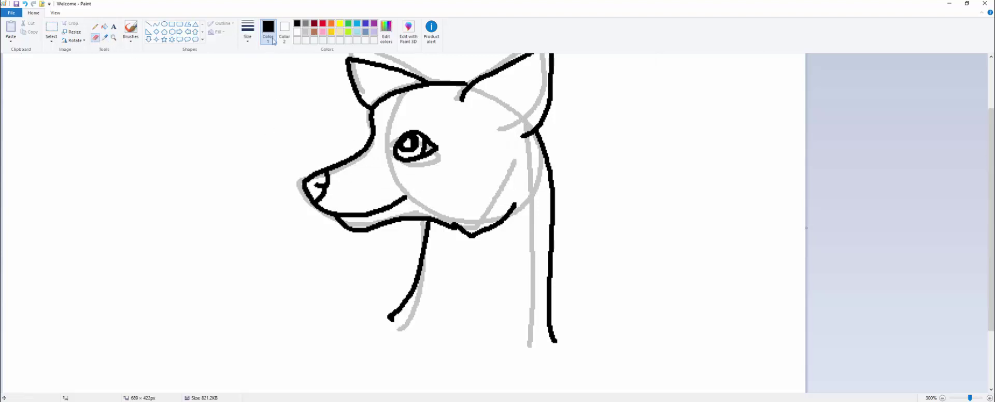
left_click(306, 32)
scroll(244, 104, "up", 3)
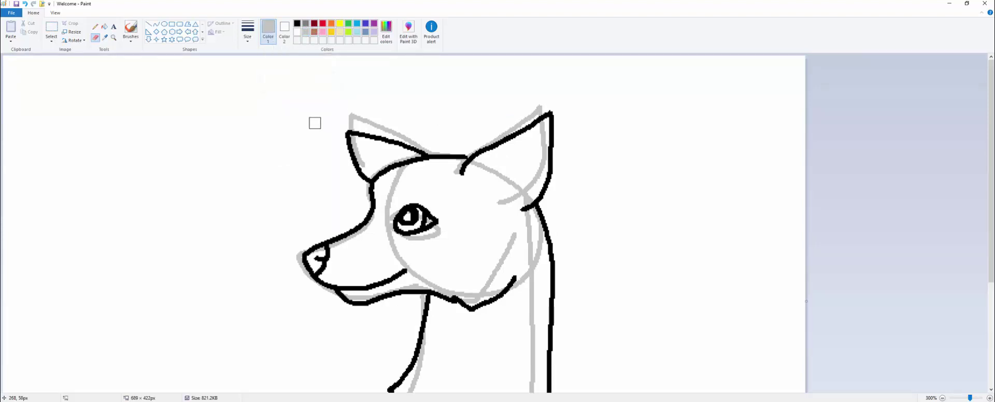
mouse_move(352, 110)
left_mouse_down()
mouse_move(341, 154)
mouse_move(387, 104)
mouse_move(370, 155)
mouse_move(413, 118)
mouse_move(407, 143)
mouse_move(426, 145)
mouse_move(390, 192)
mouse_move(366, 179)
left_mouse_up()
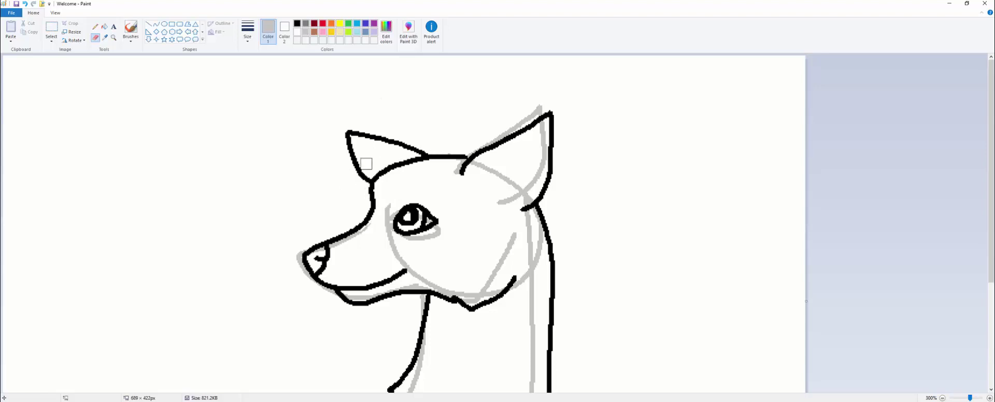
mouse_move(328, 219)
left_mouse_down()
mouse_move(295, 286)
mouse_move(309, 299)
mouse_move(441, 278)
mouse_move(486, 232)
mouse_move(466, 206)
mouse_move(353, 259)
mouse_move(411, 279)
mouse_move(428, 198)
mouse_move(407, 191)
mouse_move(391, 228)
mouse_move(564, 98)
mouse_move(564, 115)
mouse_move(576, 120)
mouse_move(501, 159)
mouse_move(506, 220)
mouse_move(494, 261)
mouse_move(478, 309)
mouse_move(439, 349)
mouse_move(444, 300)
mouse_move(542, 231)
left_mouse_up()
scroll(482, 210, "down", 3)
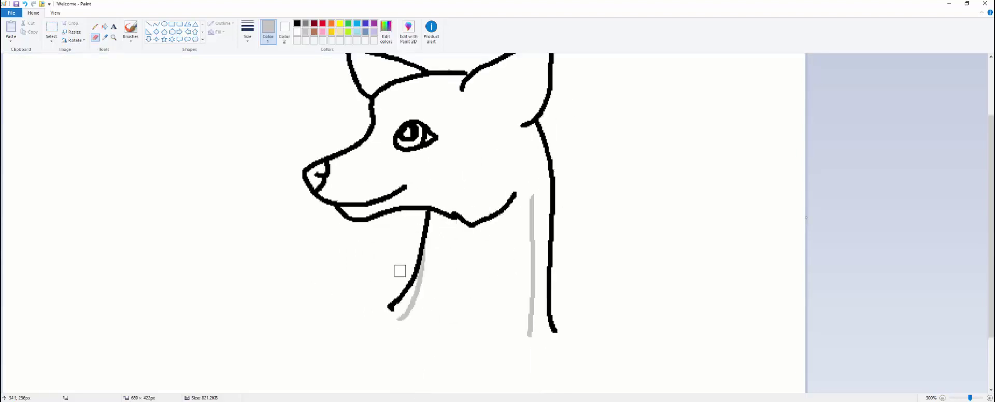
left_click_drag(400, 271, 402, 319)
mouse_move(526, 200)
left_mouse_down()
mouse_move(523, 256)
mouse_move(532, 249)
left_mouse_up()
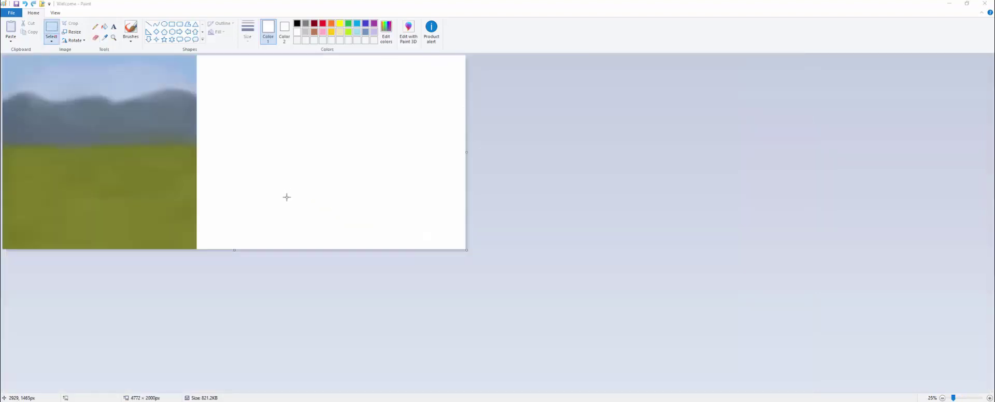
Step: Paste the elk drawing from a file and move it toward the blank area beside the landscape background
left_click(114, 38)
left_click(135, 129)
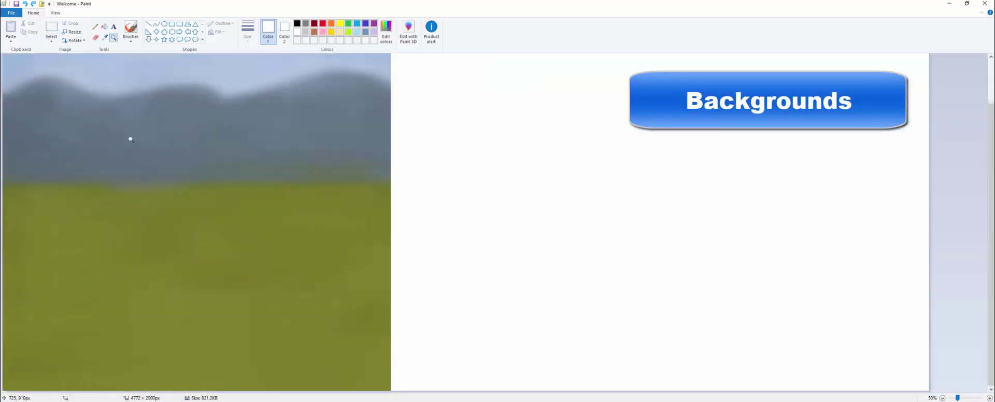
right_click(119, 145)
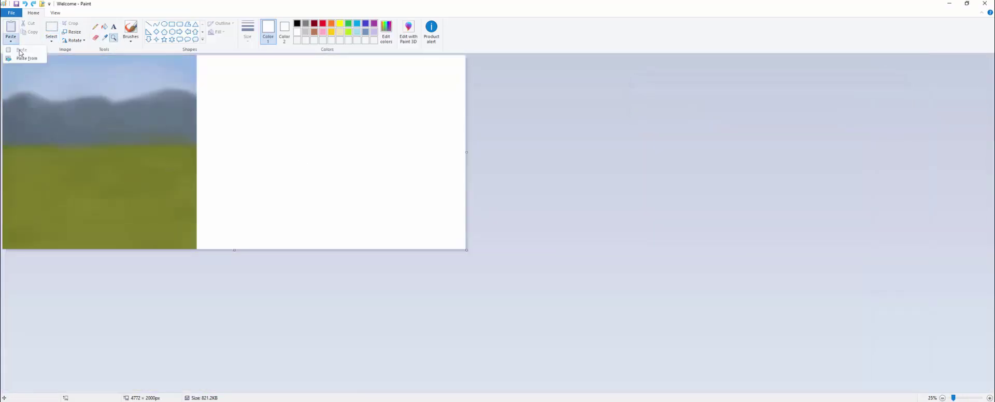
left_click(459, 167)
left_click(549, 285)
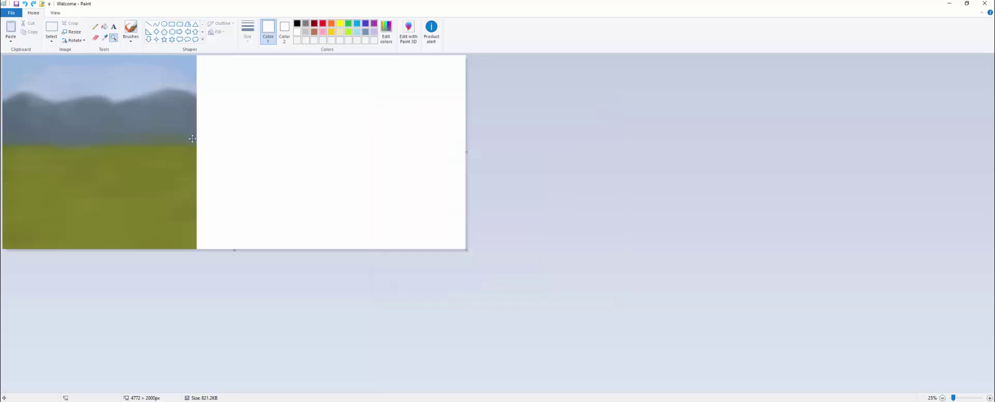
left_click_drag(196, 144, 303, 138)
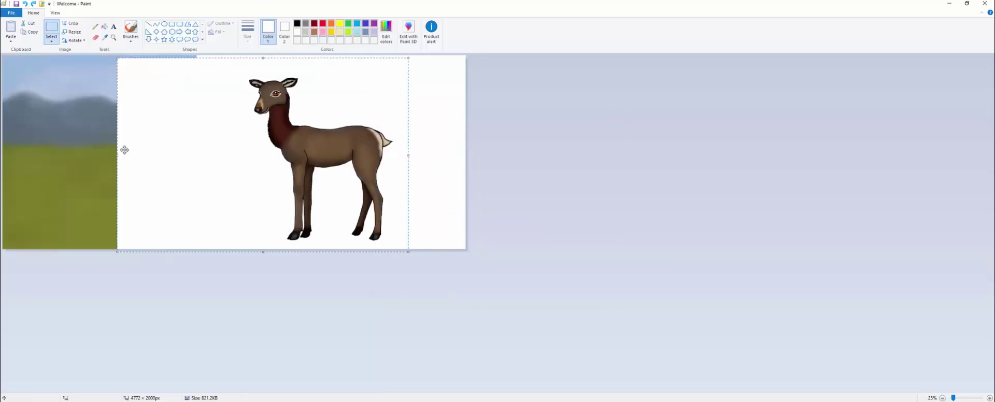
Step: Try placing the opaque elk picture over the landscape background, undo it, and move the picture back to the blank area
left_click_drag(284, 141, 71, 133)
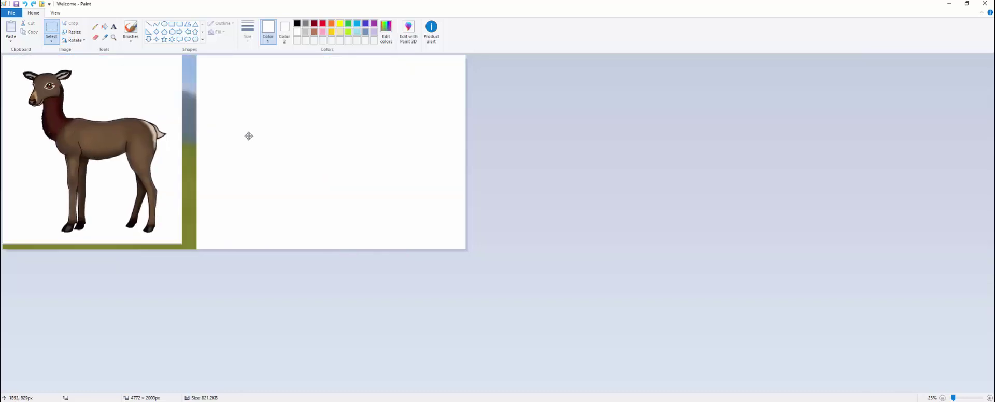
key("ctrl+z")
left_click_drag(338, 141, 399, 139)
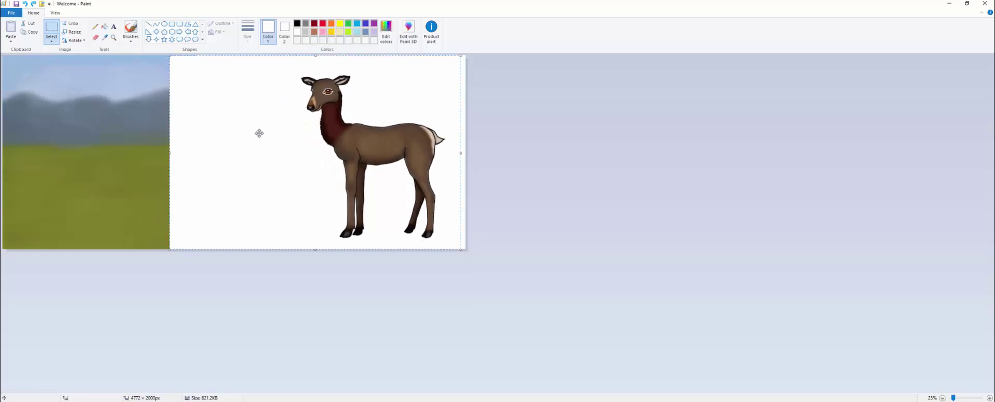
Step: Make the elk selection transparent and place the elk on the landscape background
left_click(53, 43)
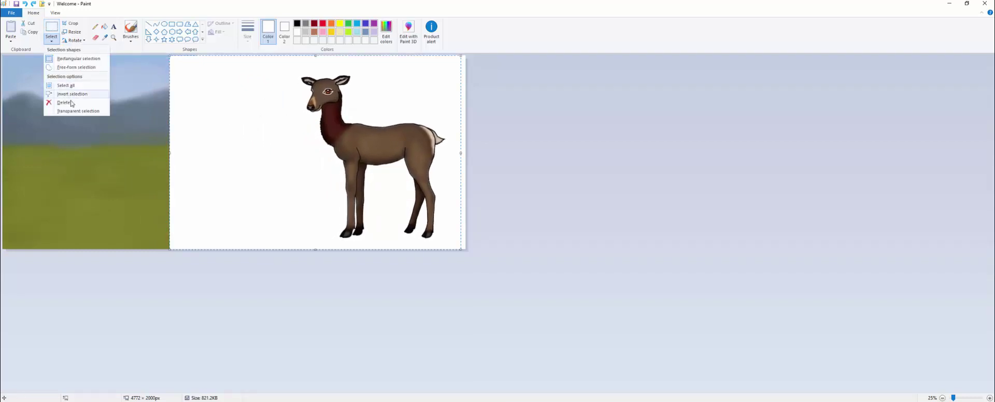
left_click(74, 107)
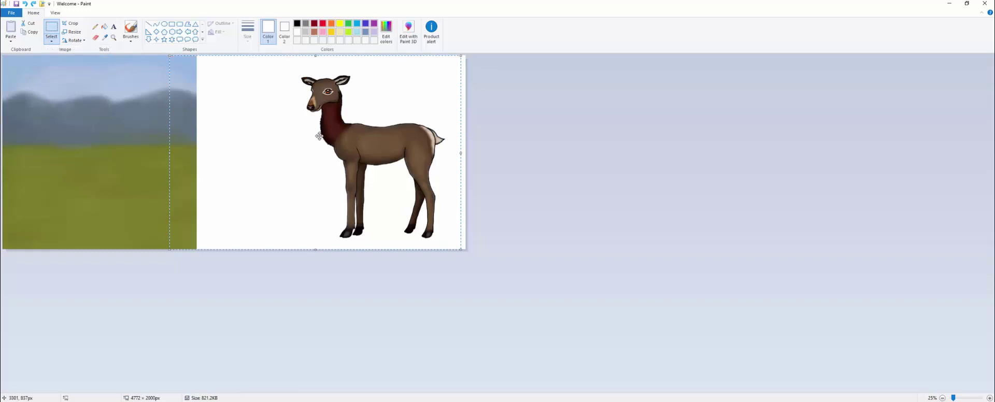
left_click_drag(318, 136, 81, 134)
left_click_drag(129, 148, 124, 148)
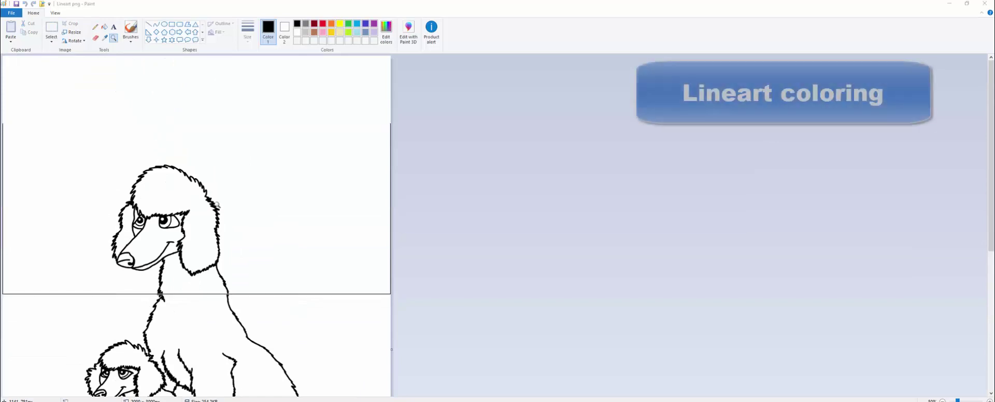
Step: Fill the larger poodle's topknot, ear and body with black using Fill with color
right_click(176, 180)
left_click(145, 186)
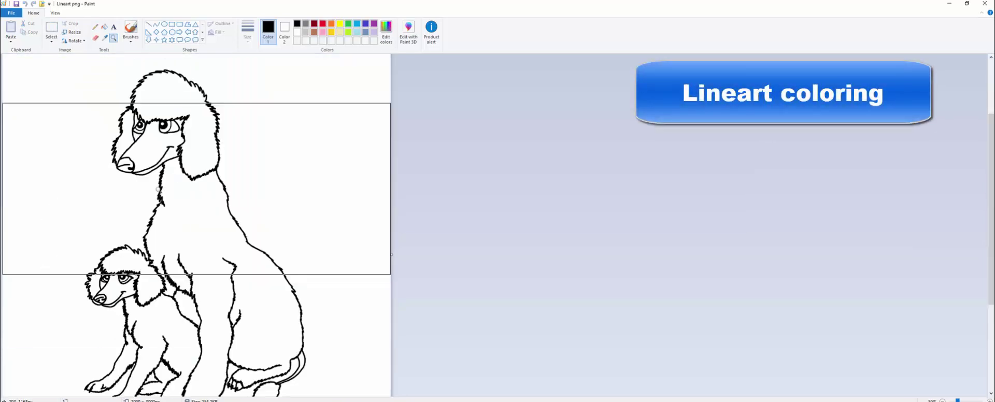
left_click(189, 164)
left_click(267, 196)
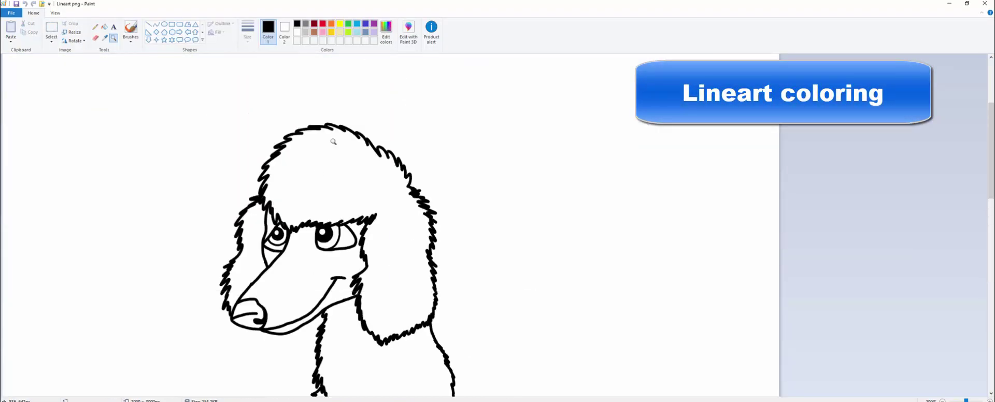
right_click(322, 197)
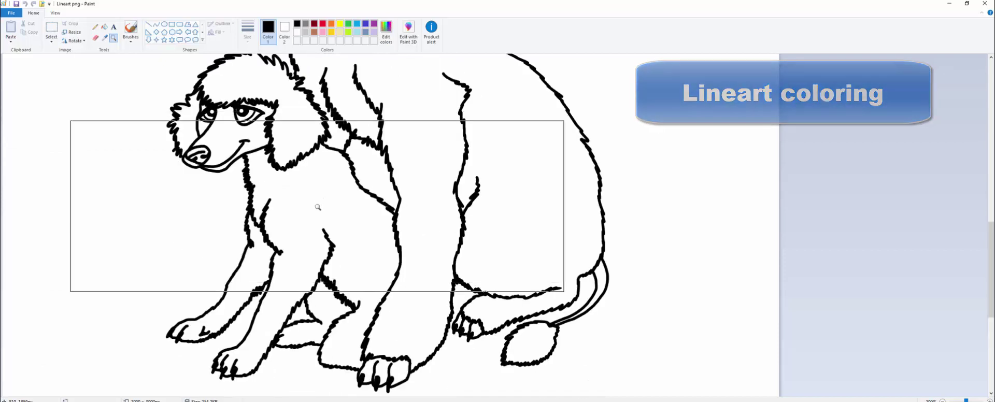
left_click(317, 205)
scroll(317, 206, "up", 5)
left_click(104, 27)
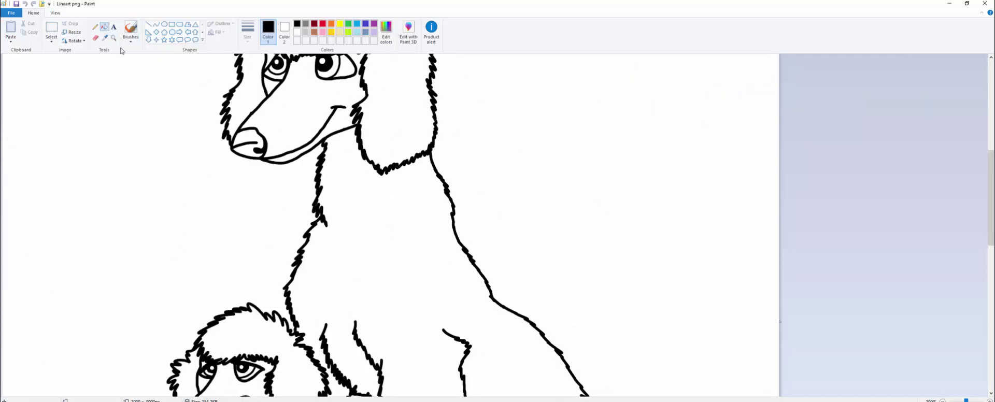
scroll(286, 159, "up", 5)
left_click(310, 149)
scroll(310, 149, "down", 5)
left_click(374, 214)
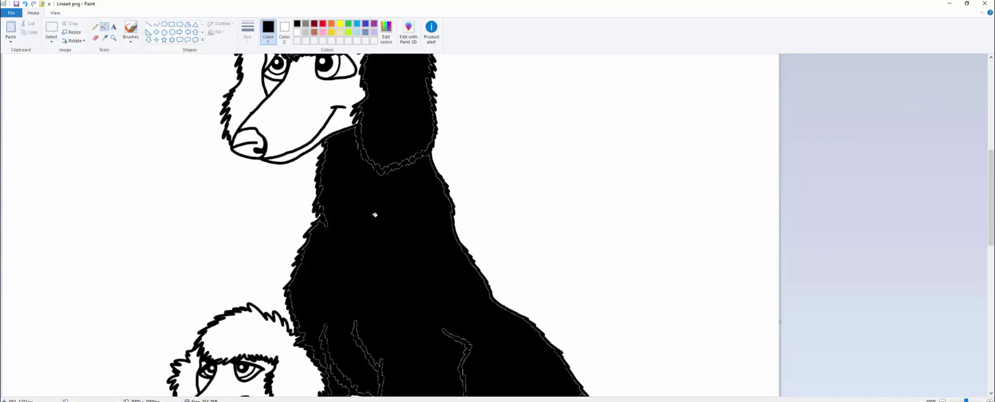
scroll(410, 165, "down", 3)
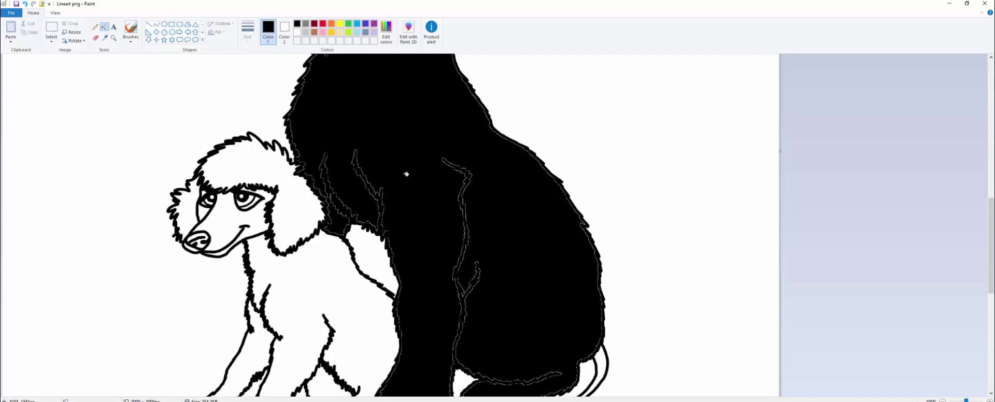
scroll(365, 172, "up", 5)
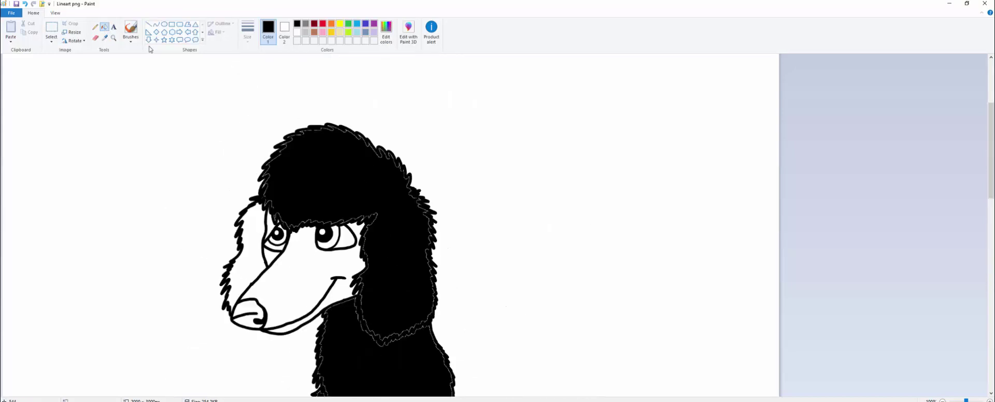
Step: Fill the black areas of the larger poodle with white, and undo all the fills back to the original lineart
right_click(143, 97)
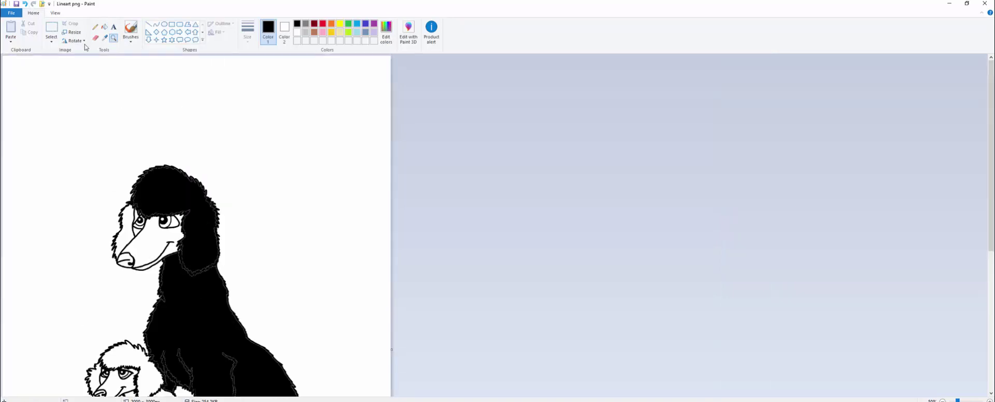
left_click(104, 27)
right_click(167, 187)
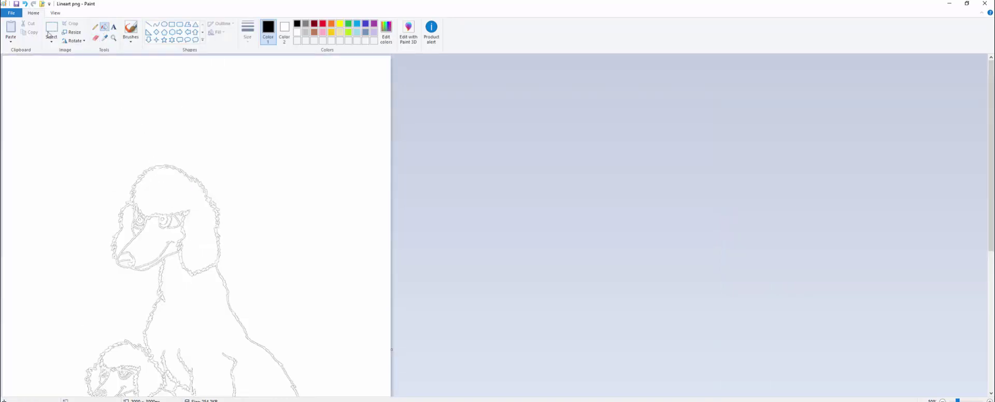
left_click(25, 4)
left_click(24, 4)
left_click(25, 4)
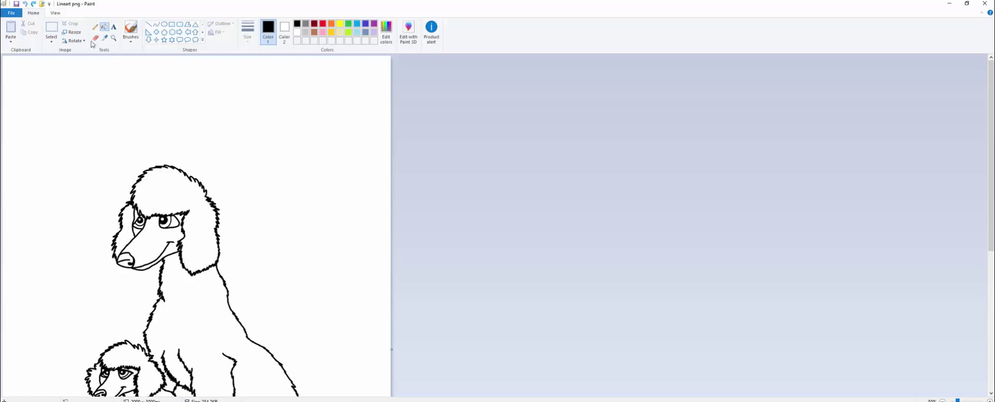
Step: Save the poodle lineart as a Monochrome Bitmap named Lineart 2, accepting the reduced color quality
left_click(10, 13)
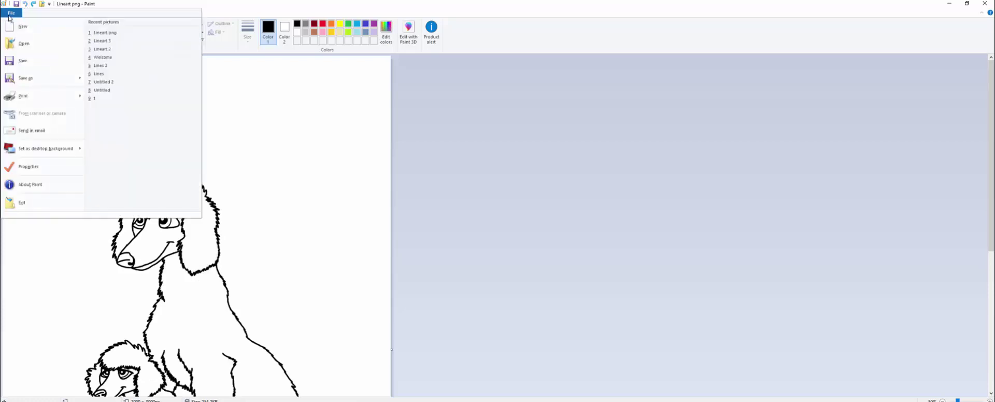
left_click(65, 79)
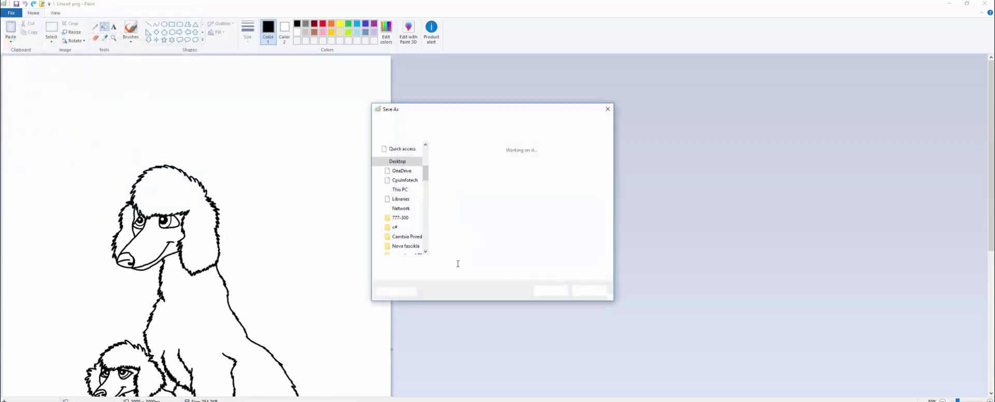
left_click(460, 264)
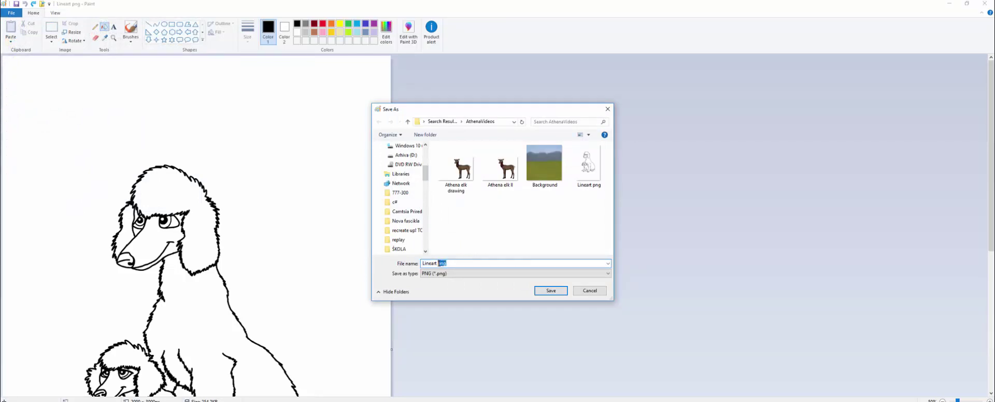
type("2")
left_click(456, 273)
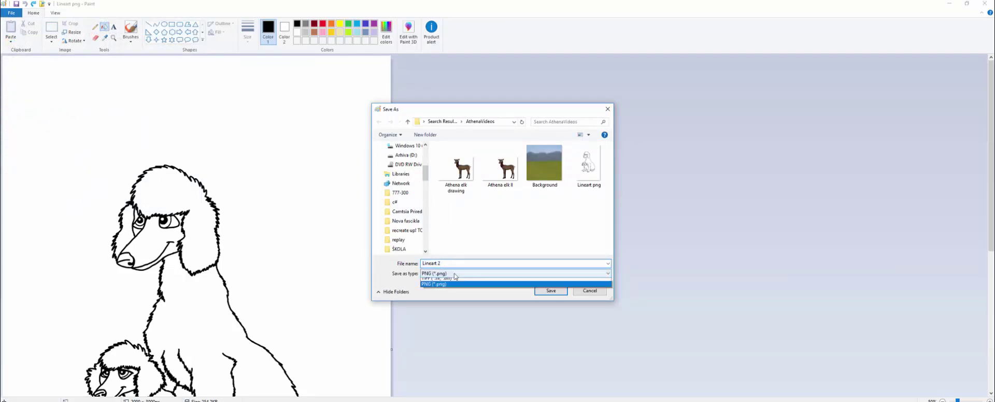
left_click(461, 281)
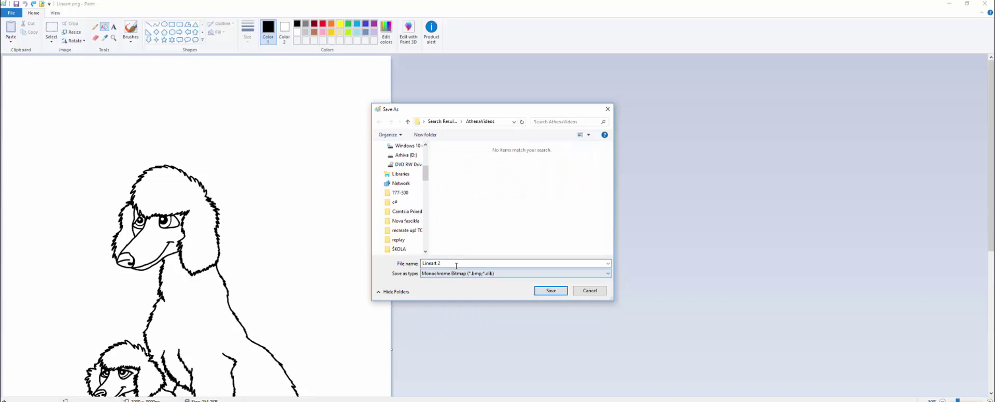
left_click(540, 292)
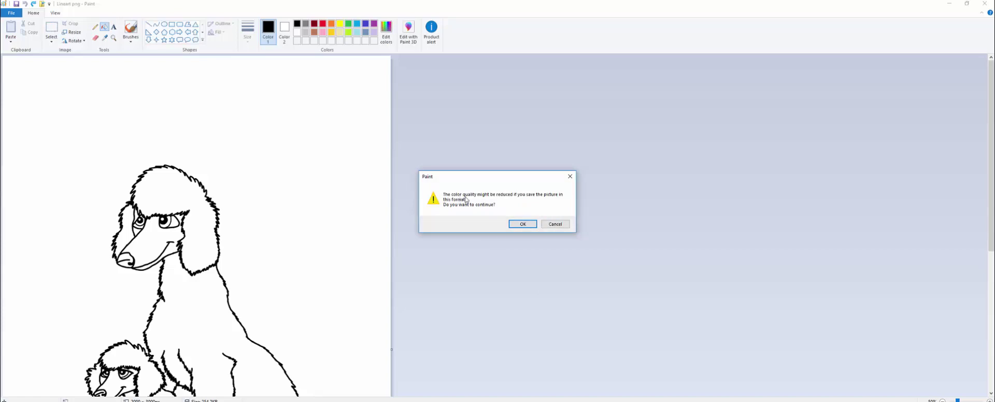
left_click(522, 225)
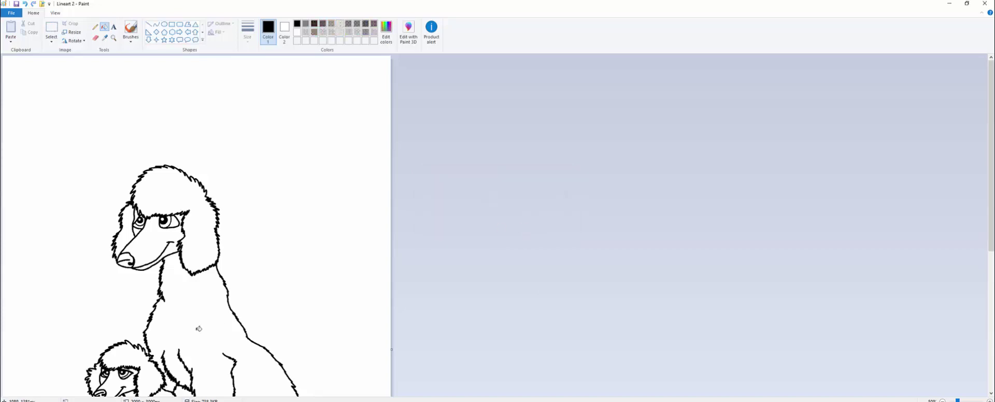
Step: Switch to File Explorer and open the Lineart 2 file from the AthenaVideos folder with Paint
key("alt+Tab")
right_click(255, 98)
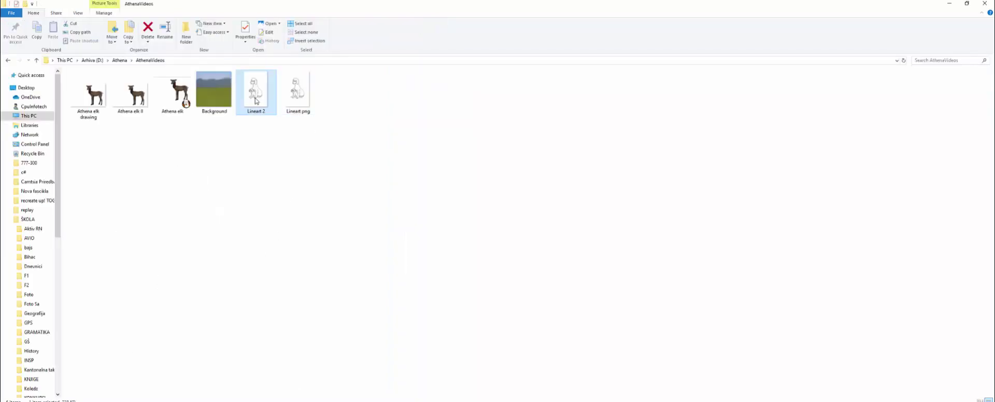
mouse_move(331, 230)
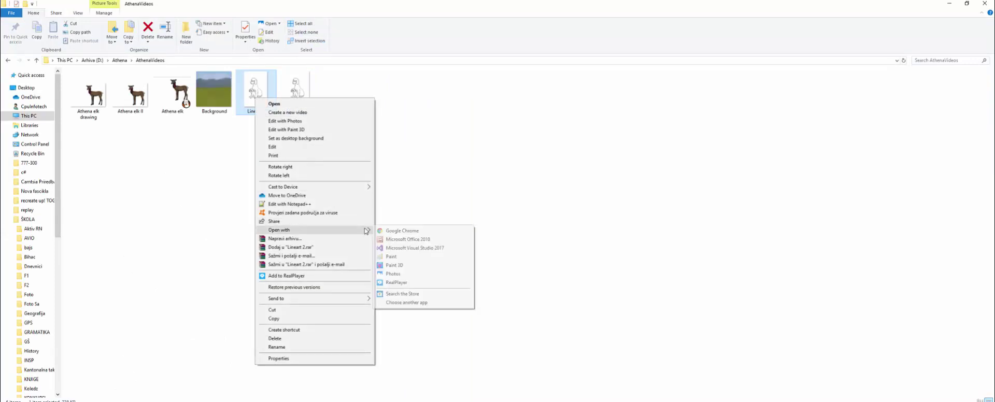
left_click(391, 256)
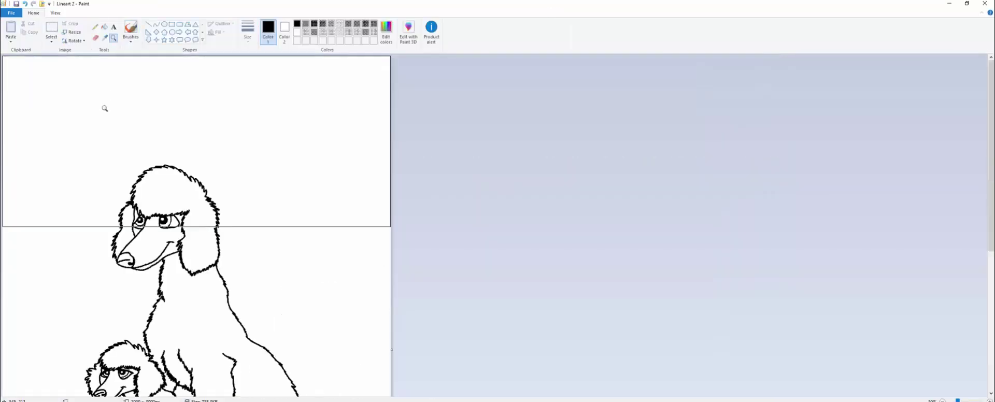
Step: Save the monochrome lineart as a PNG picture named Lineart 3 in the AthenaVideos folder
left_click(15, 14)
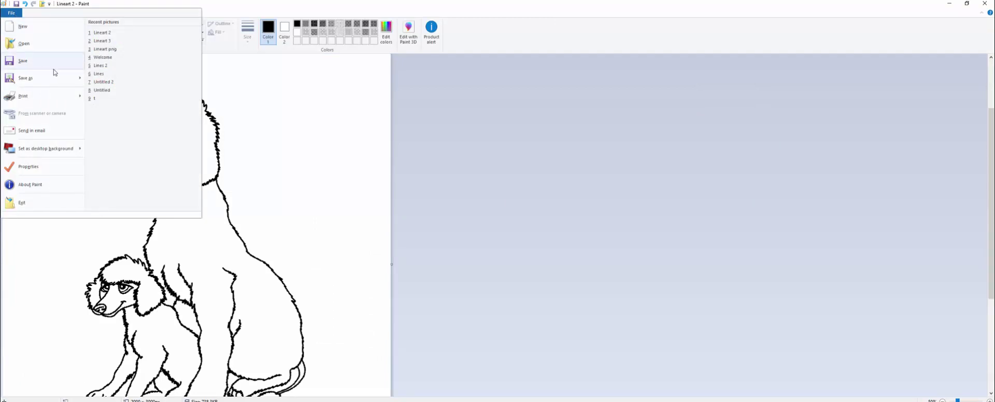
mouse_move(74, 81)
left_click(128, 40)
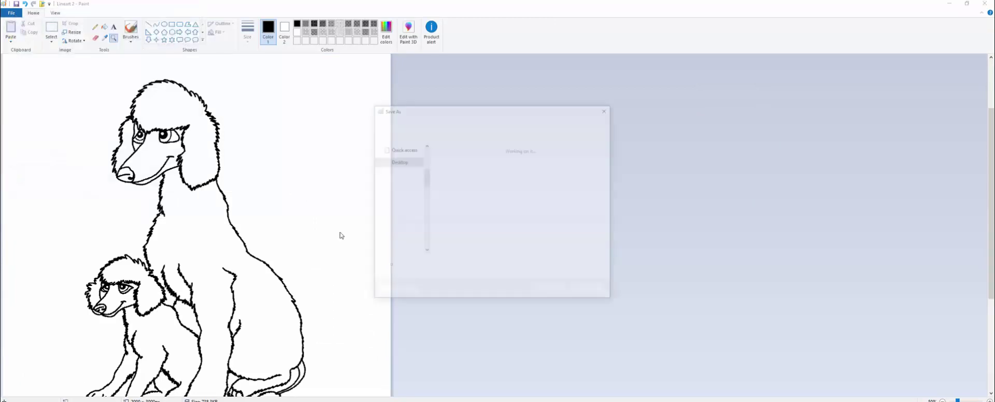
key("BackSpace")
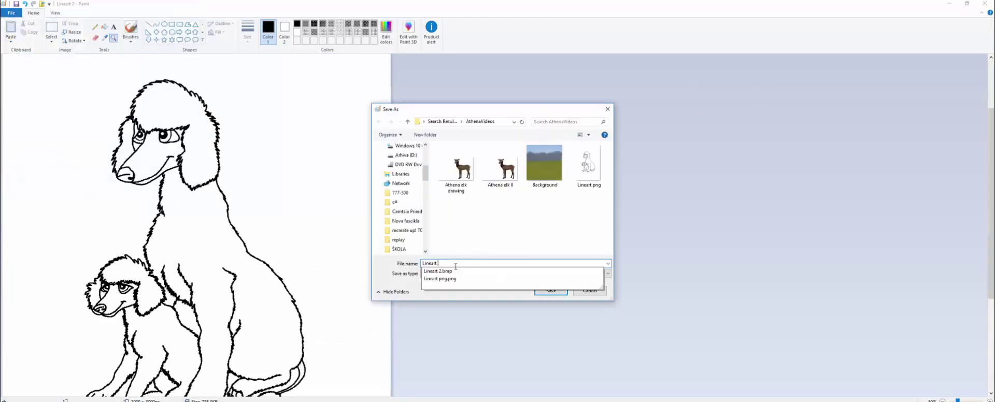
type("3")
left_click(549, 290)
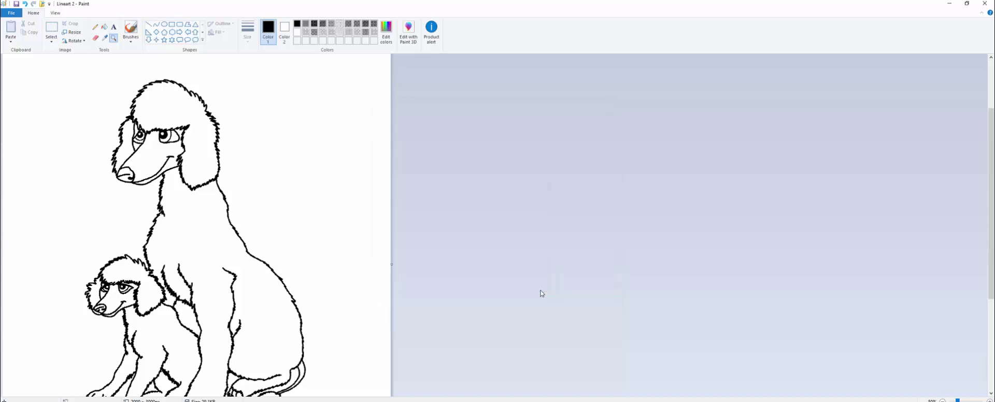
Step: Fill the larger poodle's topknot, ear and body with black, examine the outline up close, and undo both fills
left_click(107, 29)
left_click(181, 104)
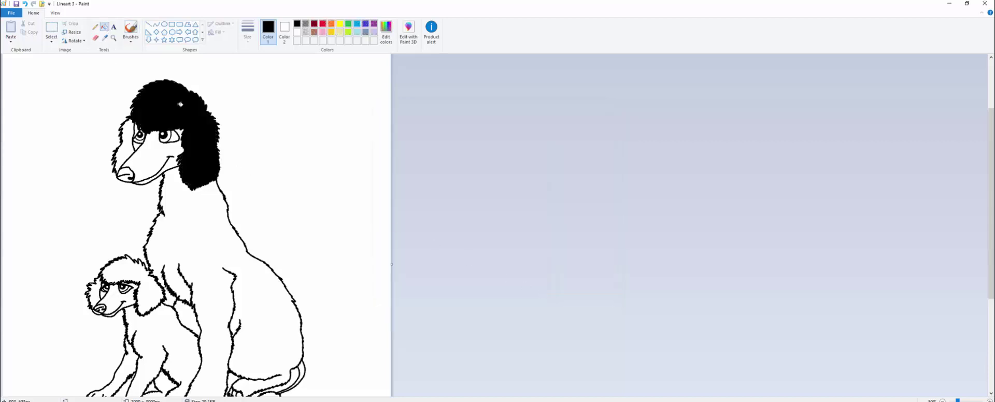
left_click(183, 194)
left_click(113, 37)
left_click(250, 146)
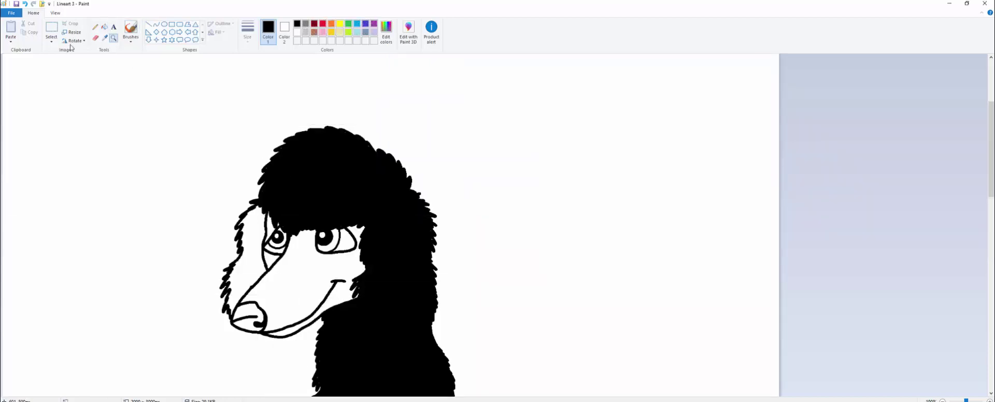
left_click(24, 5)
left_click(24, 4)
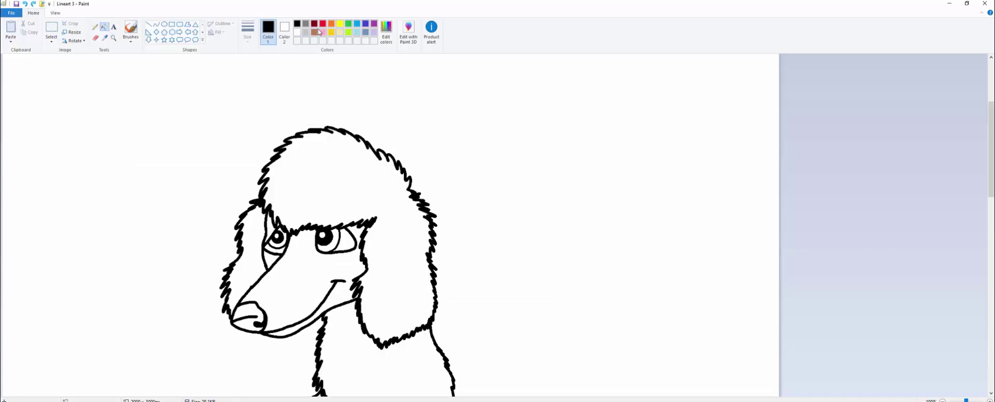
Step: Fill the larger poodle's topknot, ear and body with brown using Fill with color
left_click(317, 32)
left_click(339, 169)
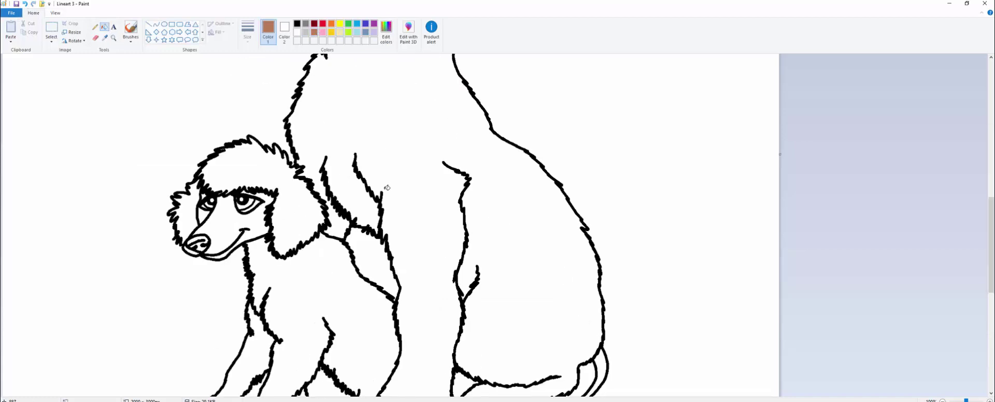
left_click(413, 147)
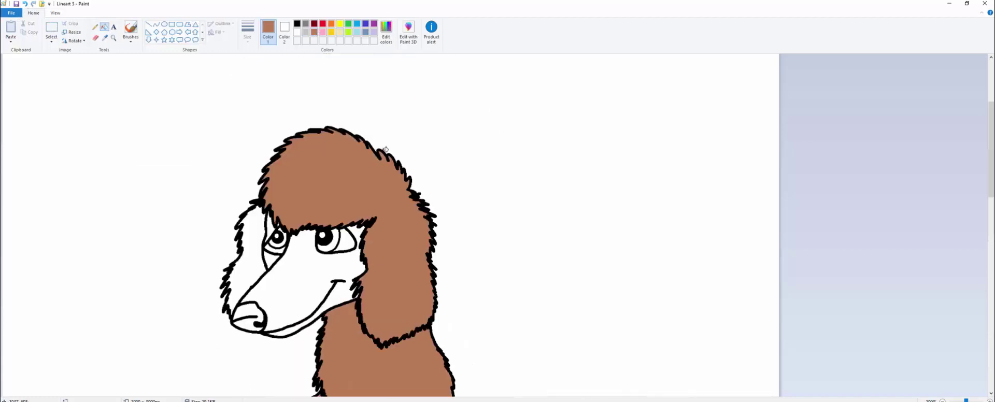
scroll(337, 148, "down", 3)
left_click(249, 125)
scroll(275, 140, "down", 5)
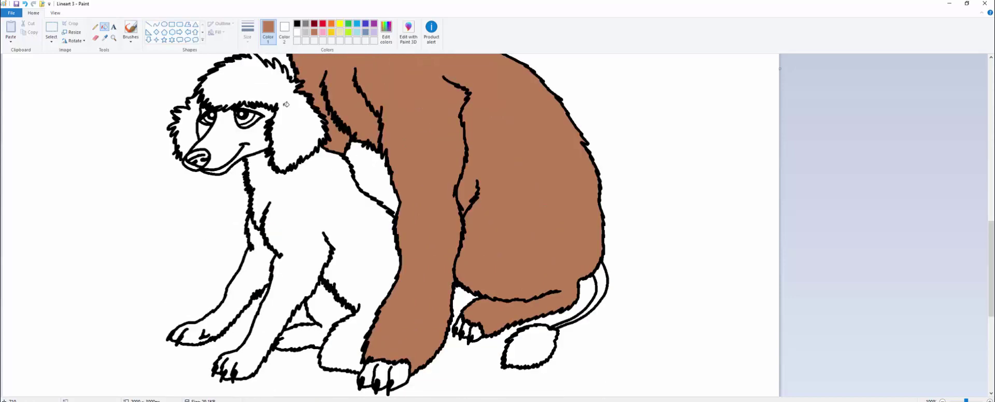
Step: Undo the brown fills on the larger poodle's body and head
scroll(273, 89, "up", 8)
scroll(273, 89, "up", 2)
left_click(25, 4)
scroll(110, 42, "down", 4)
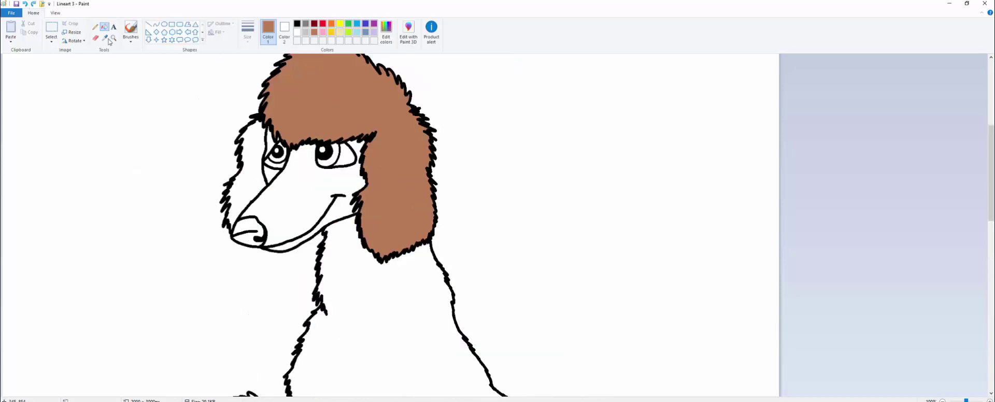
scroll(119, 50, "down", 2, "ctrl")
key("ctrl+z")
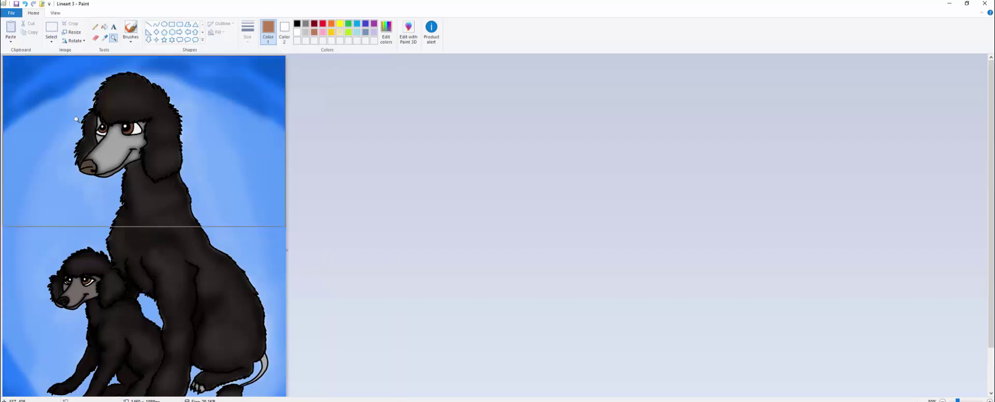
scroll(129, 164, "down", 2)
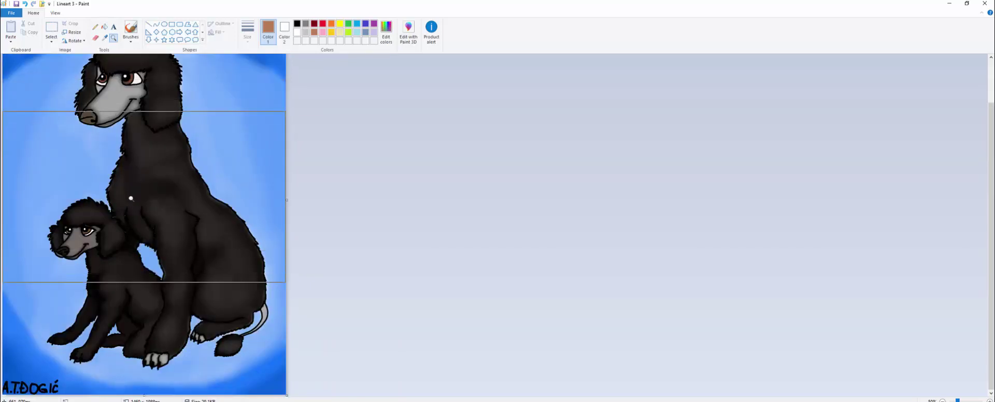
scroll(131, 198, "up", 2)
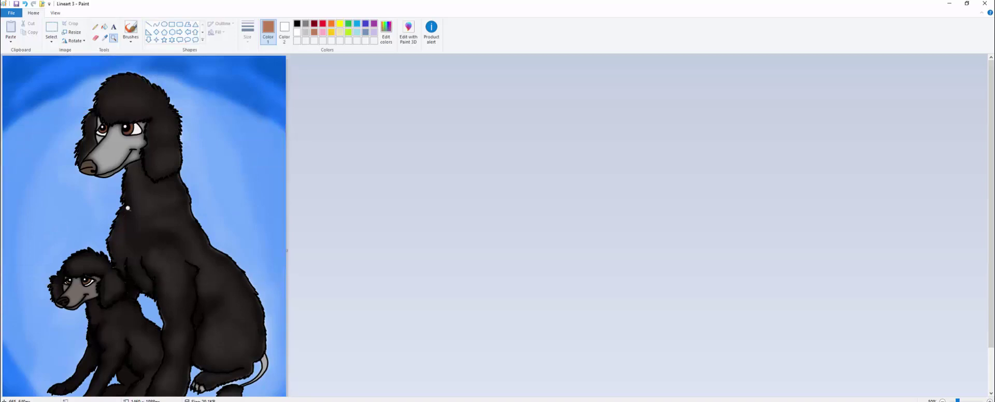
scroll(127, 208, "down", 2)
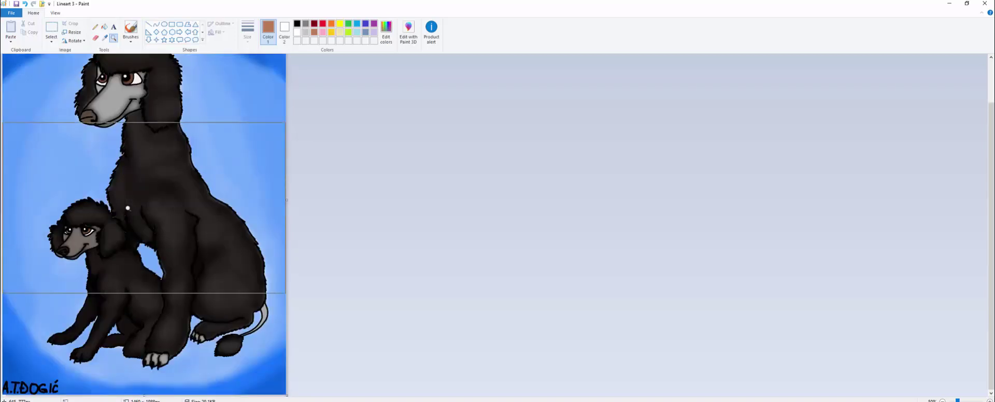
scroll(128, 208, "up", 2)
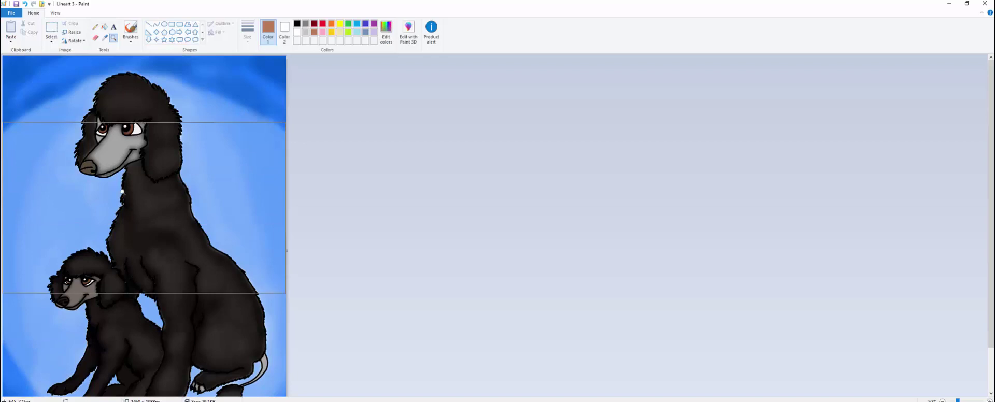